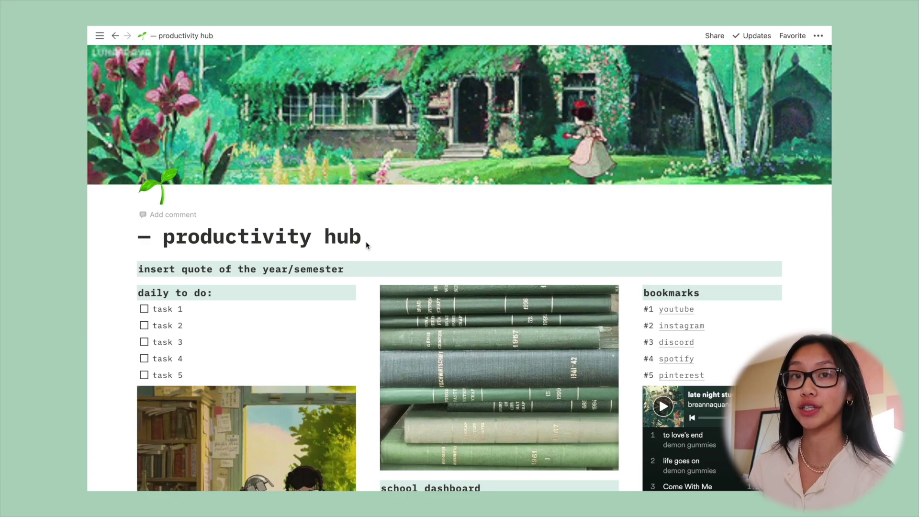
Look over the productivity hub's daily to-dos, bookmarks, school dashboard, personal and adulting sections, and embedded master to do list
scroll(367, 242, down, 4)
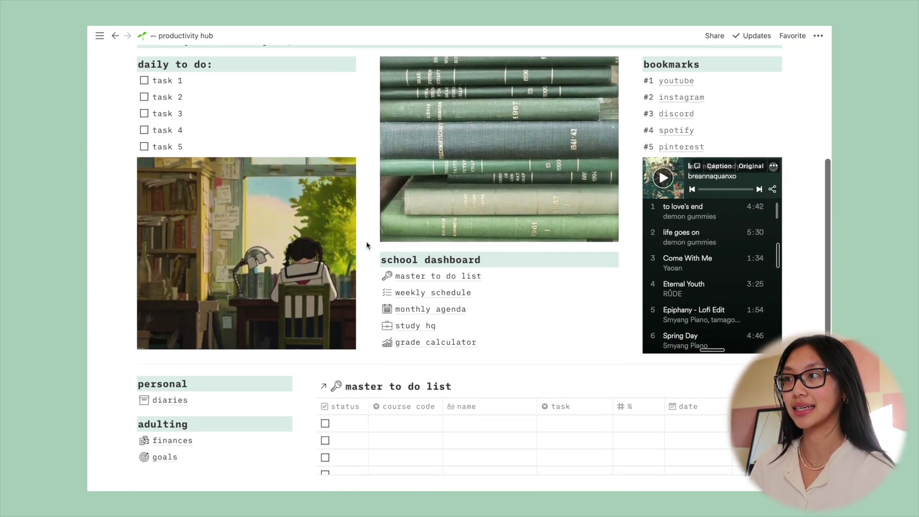
scroll(366, 241, up, 3)
scroll(366, 241, up, 2)
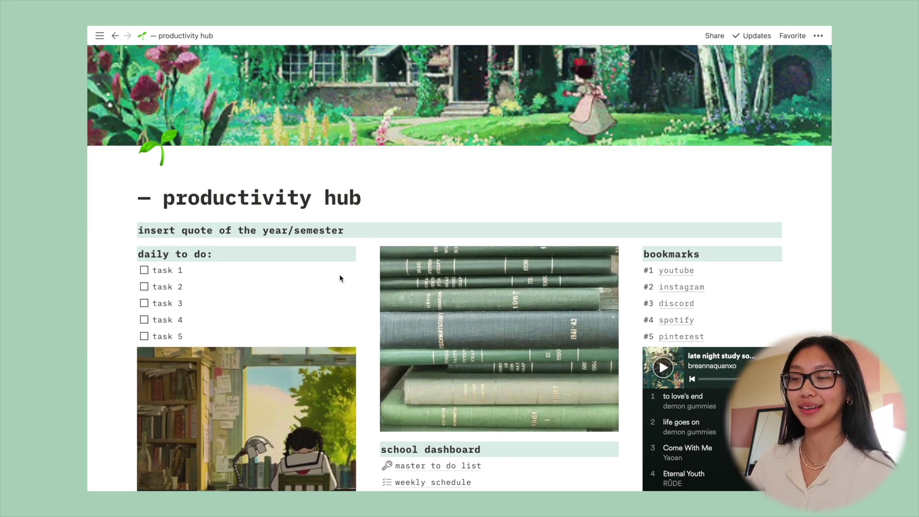
scroll(340, 283, down, 1)
scroll(354, 268, up, 1)
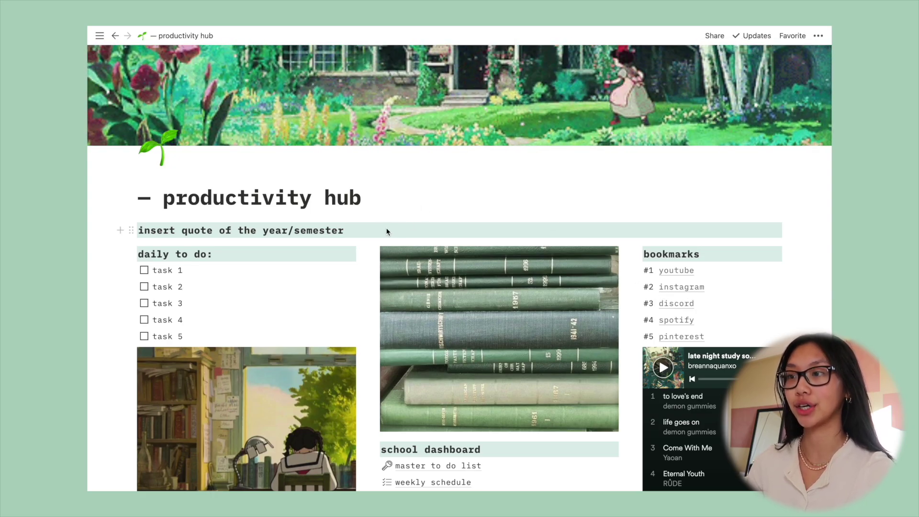
scroll(387, 232, down, 2)
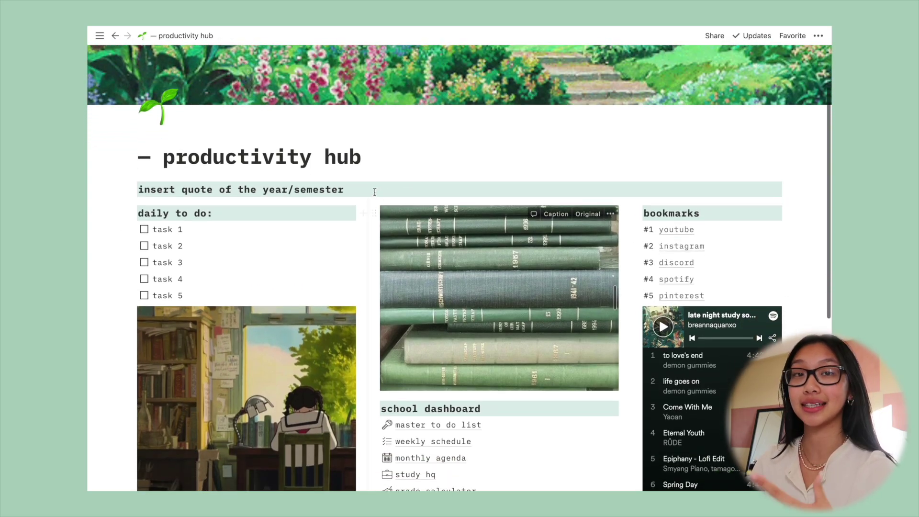
scroll(374, 191, down, 2)
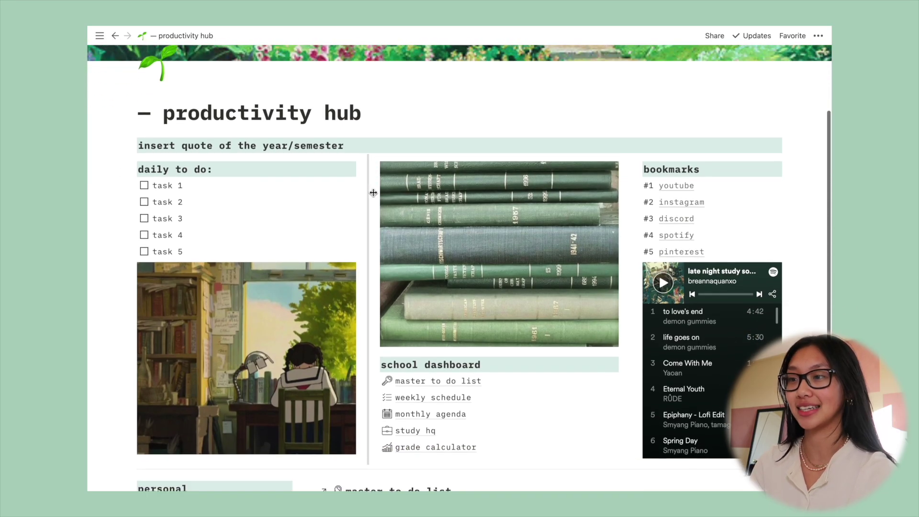
scroll(373, 192, down, 2)
scroll(373, 192, up, 4)
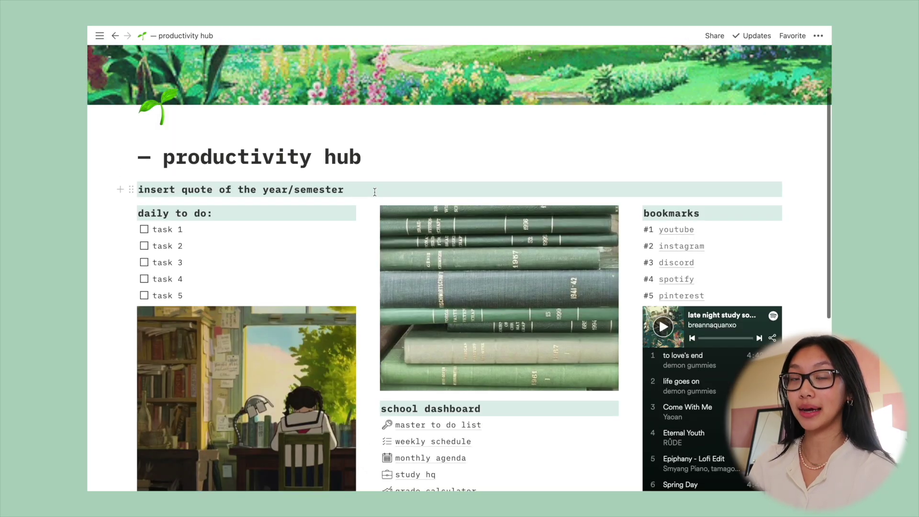
scroll(373, 192, down, 2)
scroll(373, 192, down, 2)
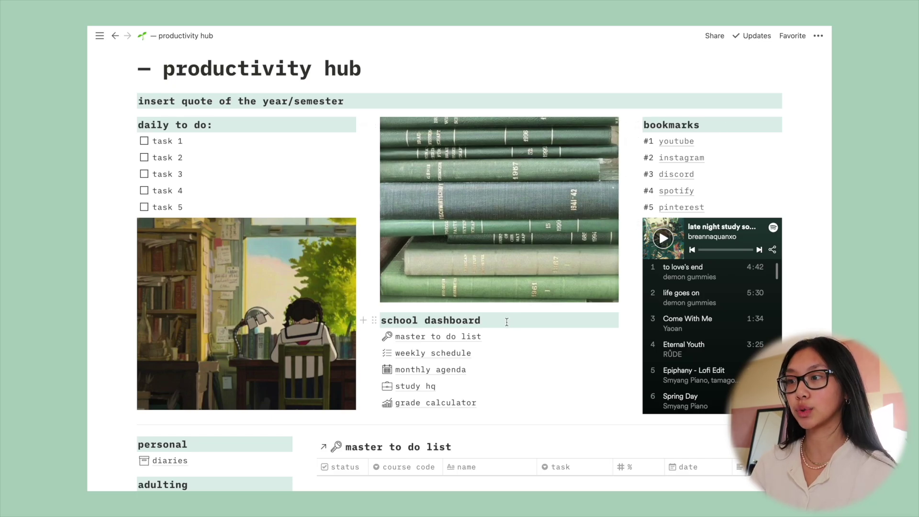
scroll(508, 327, down, 1)
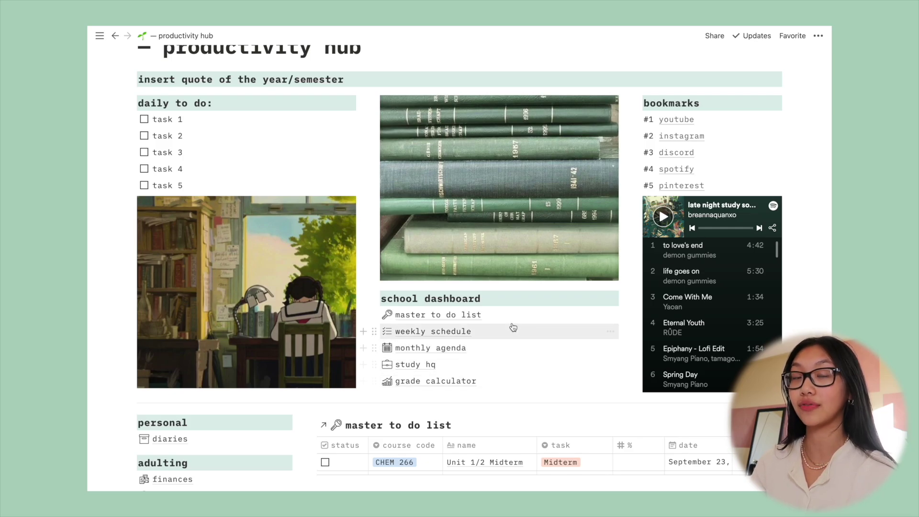
scroll(506, 323, down, 1)
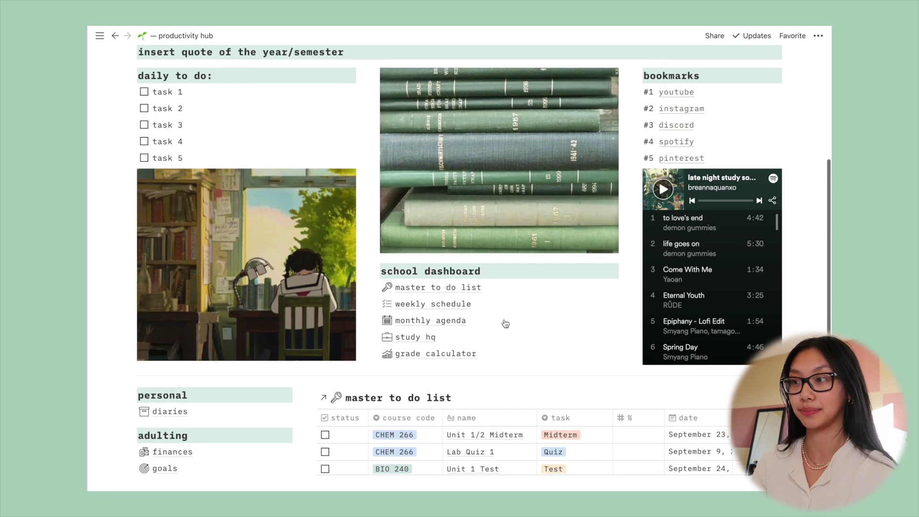
Open the master to do list and examine the course code, task, % and date fields of the Lab Quiz 1 row
click(495, 292)
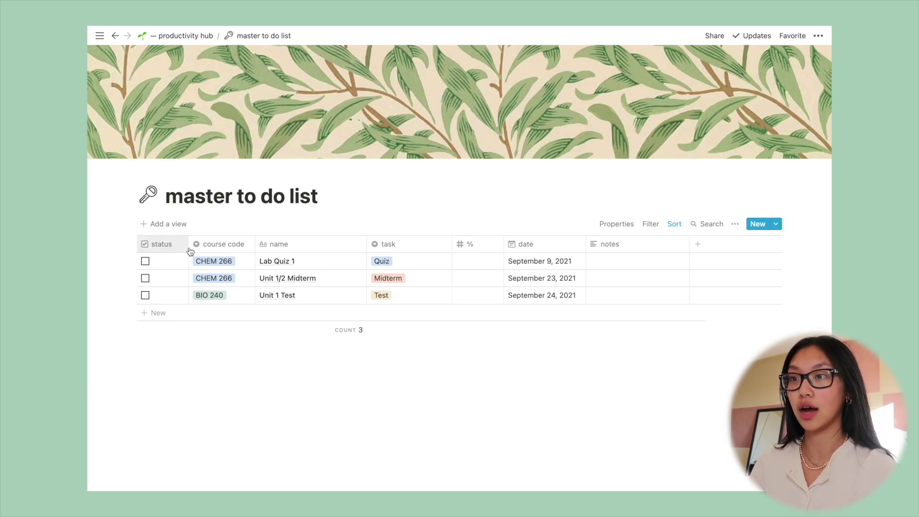
click(242, 261)
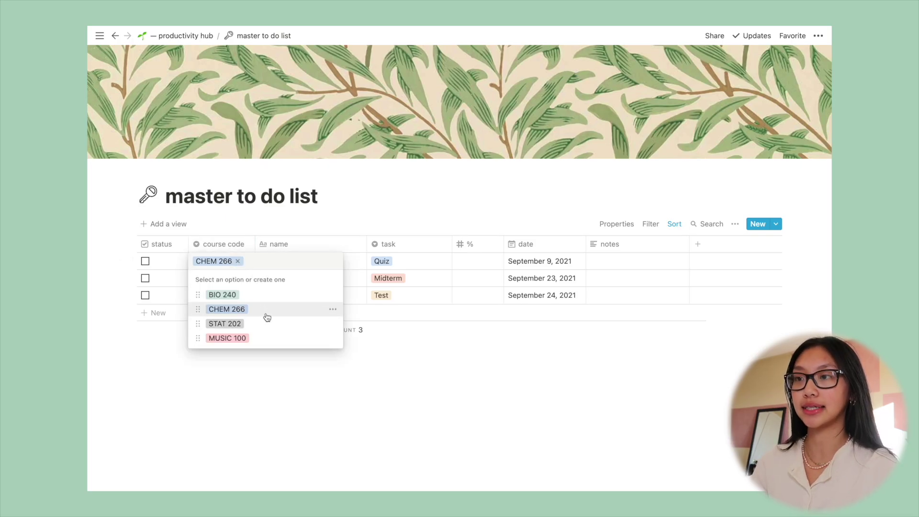
key(Escape)
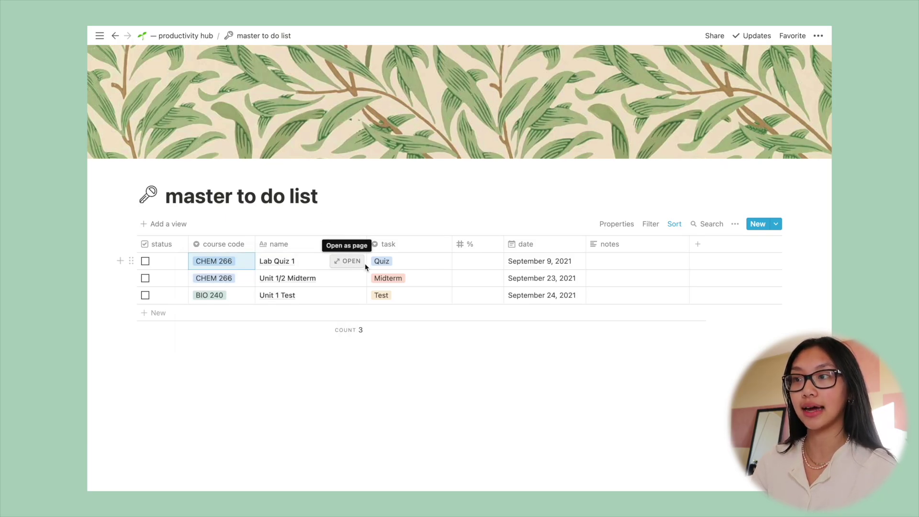
click(408, 263)
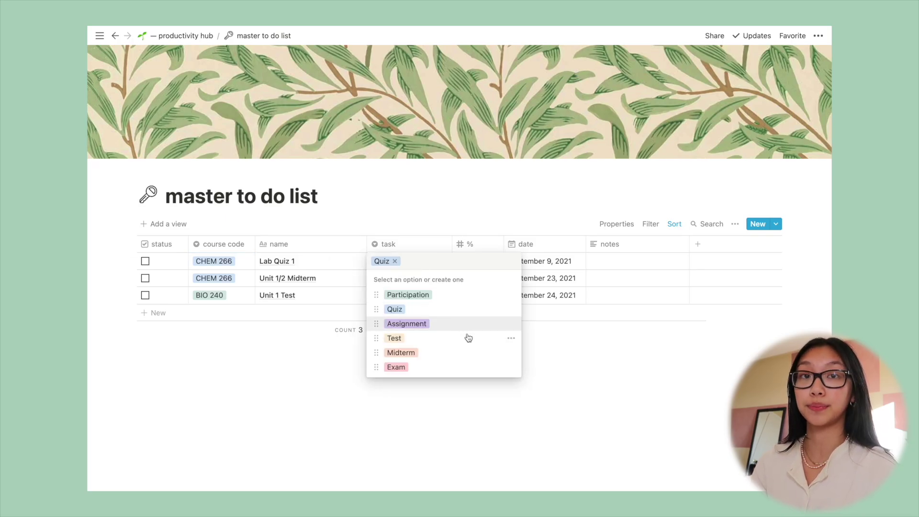
click(483, 263)
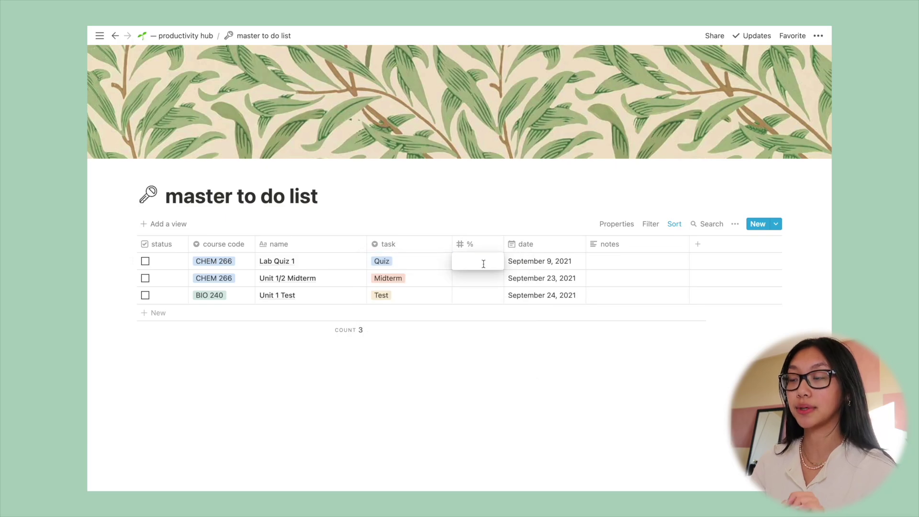
key(Escape)
click(570, 263)
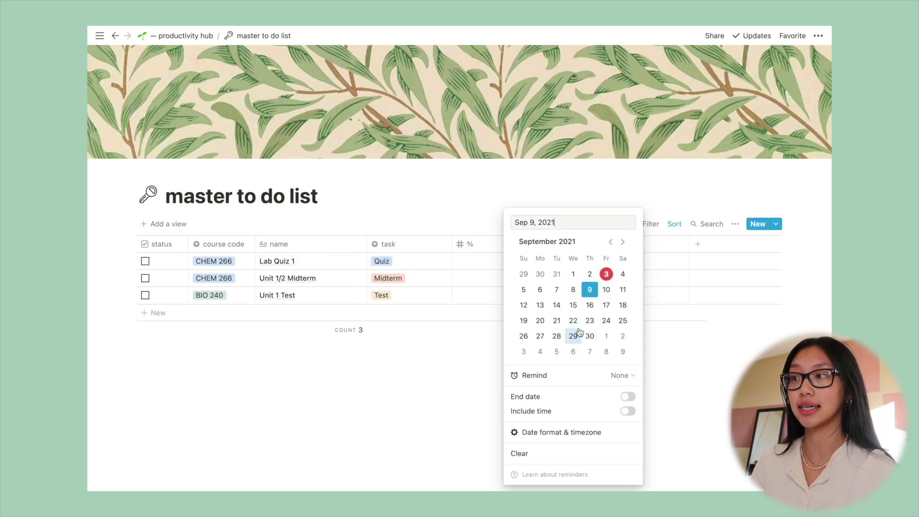
click(653, 330)
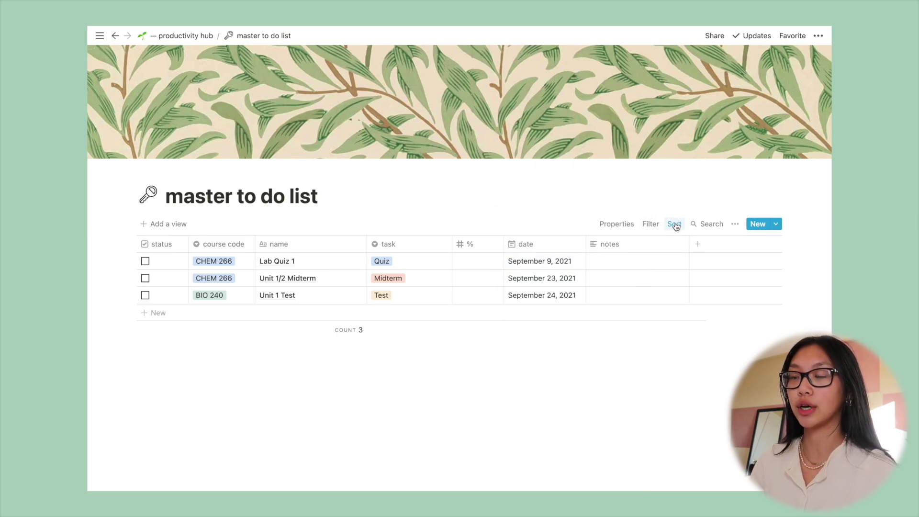
Return to the productivity hub, open the weekly schedule and look through its weeks from September to December
click(202, 36)
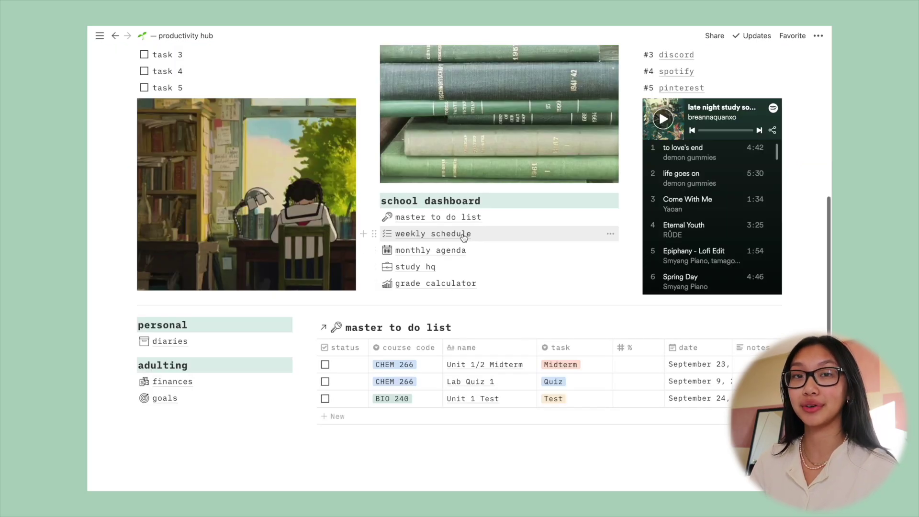
scroll(463, 240, up, 2)
click(484, 295)
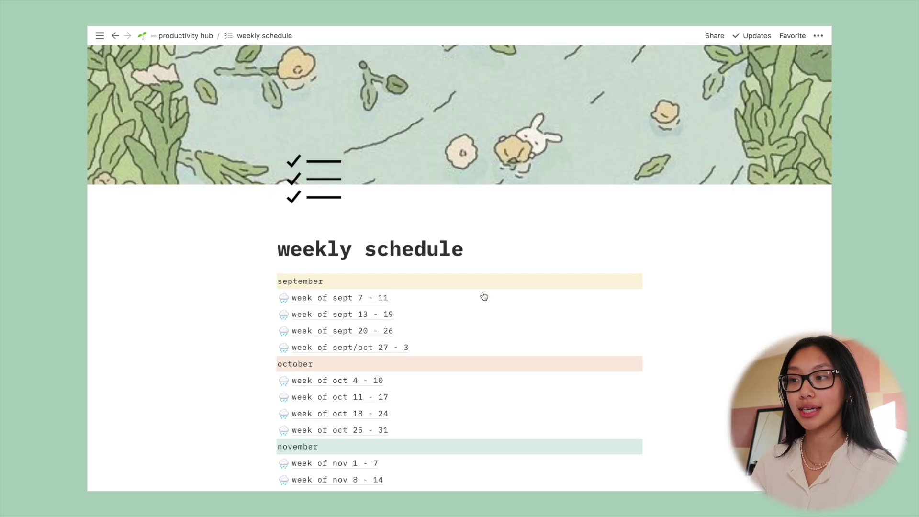
scroll(485, 292, down, 2)
scroll(485, 292, down, 2)
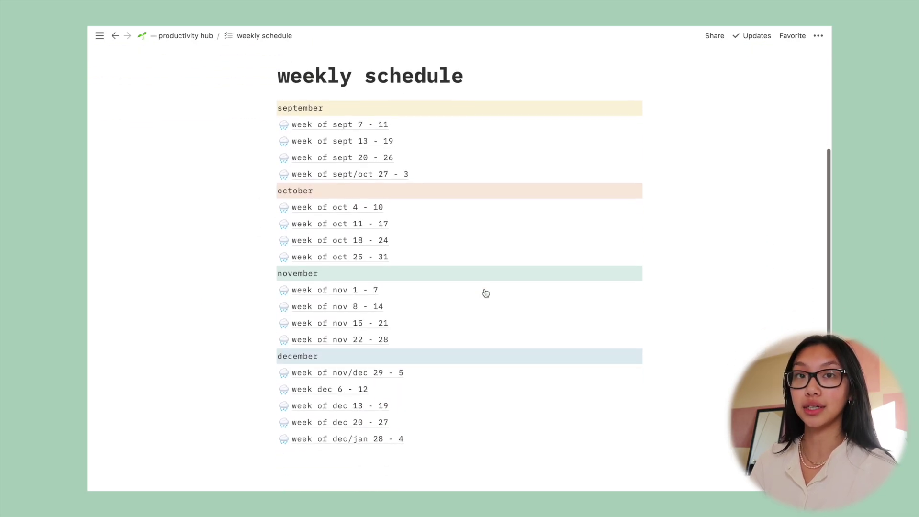
scroll(444, 136, up, 2)
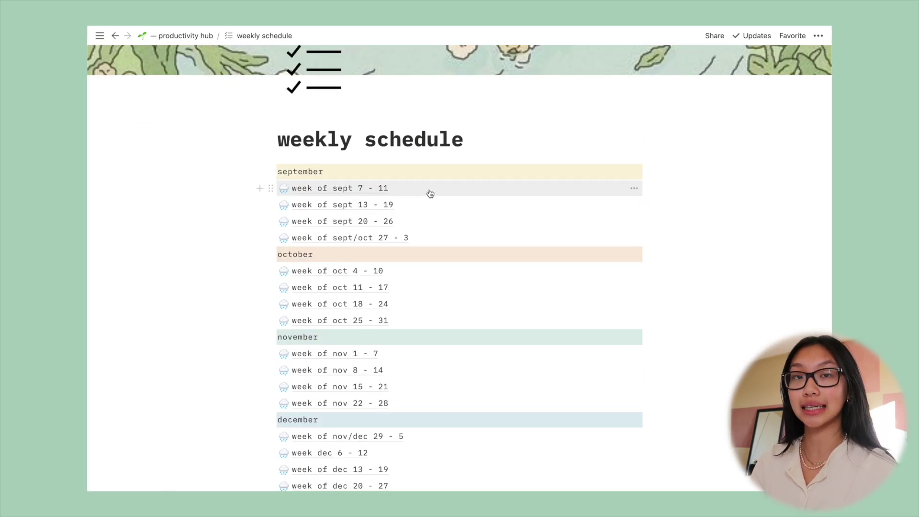
Open the week of sept 7 - 11 page and review its quote section, daily to-dos, ongoing list and upcoming due dates
click(428, 192)
scroll(772, 229, down, 2)
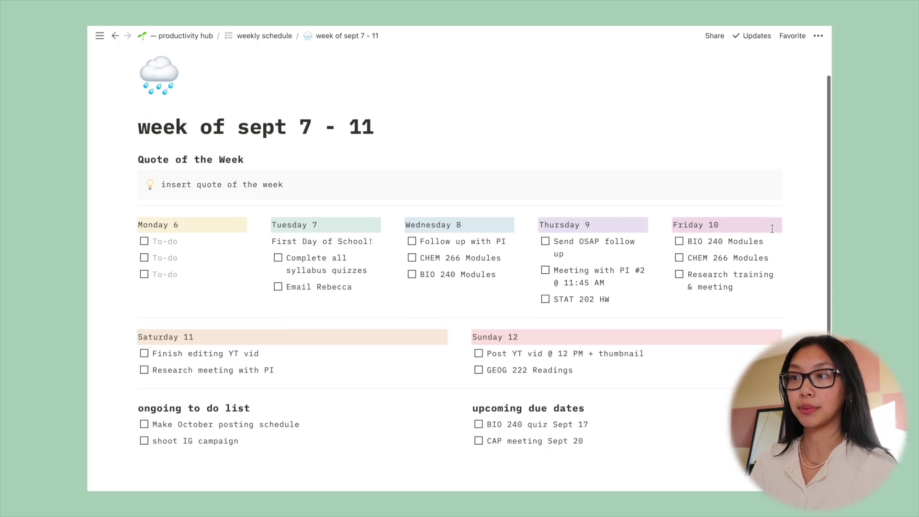
scroll(773, 245, up, 1)
drag(283, 179, 162, 180)
scroll(158, 287, down, 1)
click(153, 300)
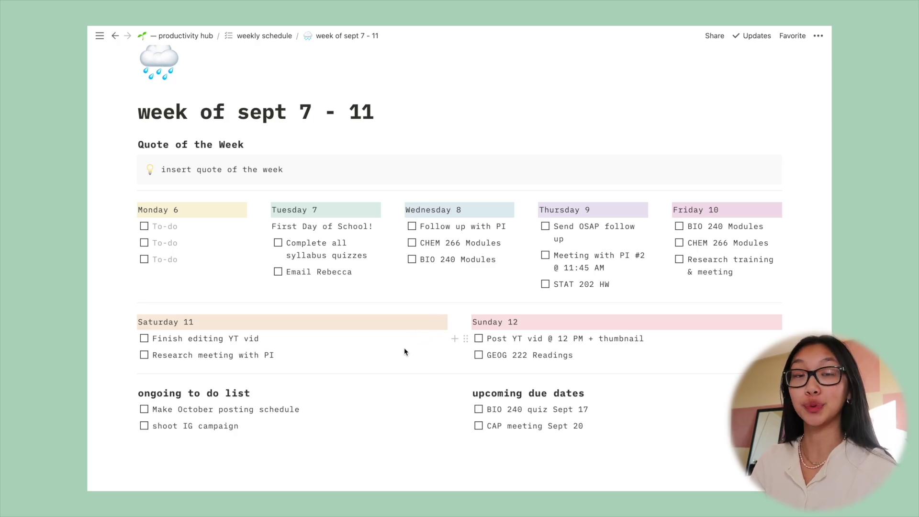
Open the monthly agenda from the school dashboard and browse its calendar one month forward and back to September 2021
scroll(404, 347, down, 1)
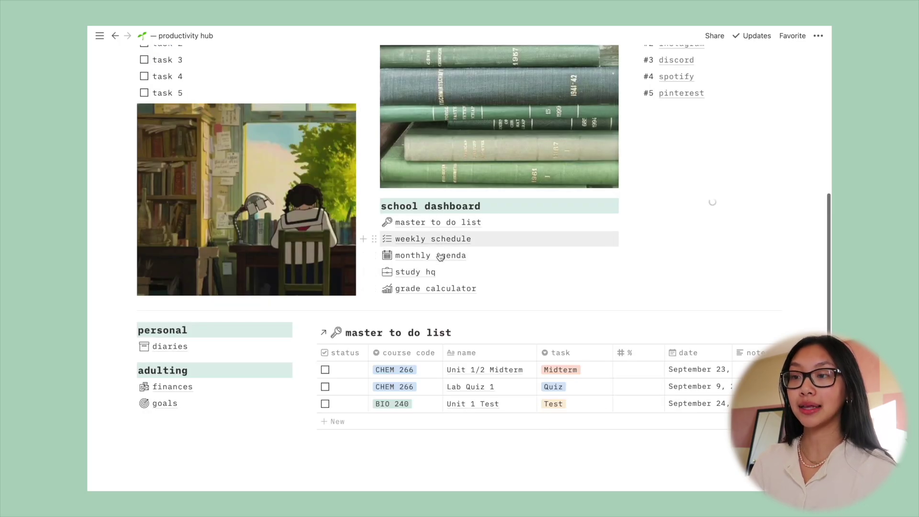
click(437, 256)
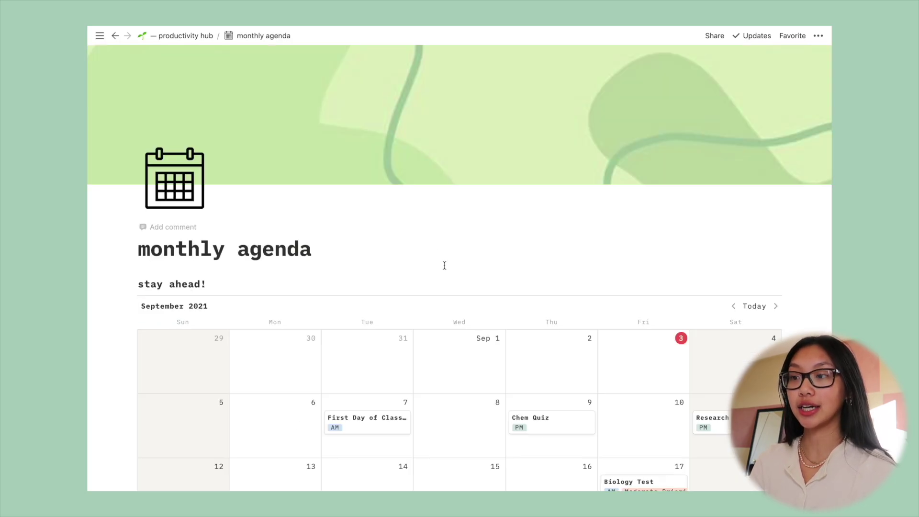
scroll(438, 265, down, 5)
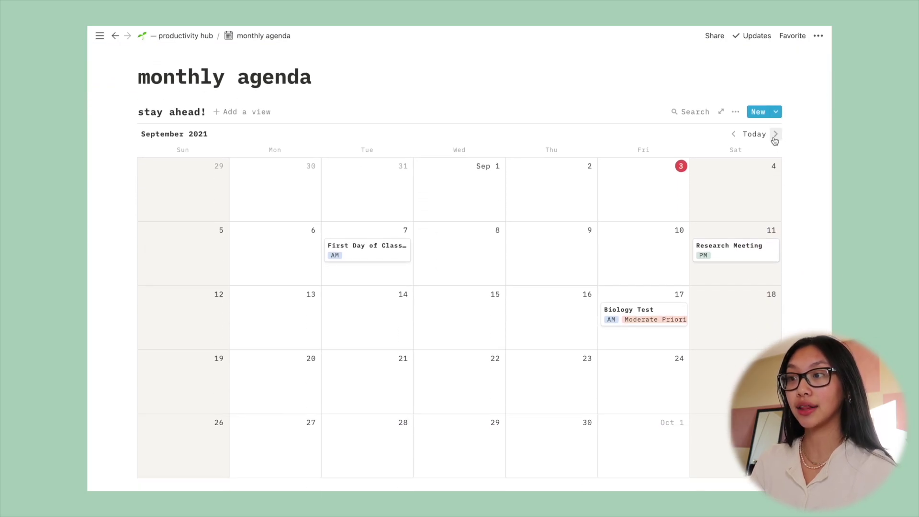
click(775, 135)
click(733, 135)
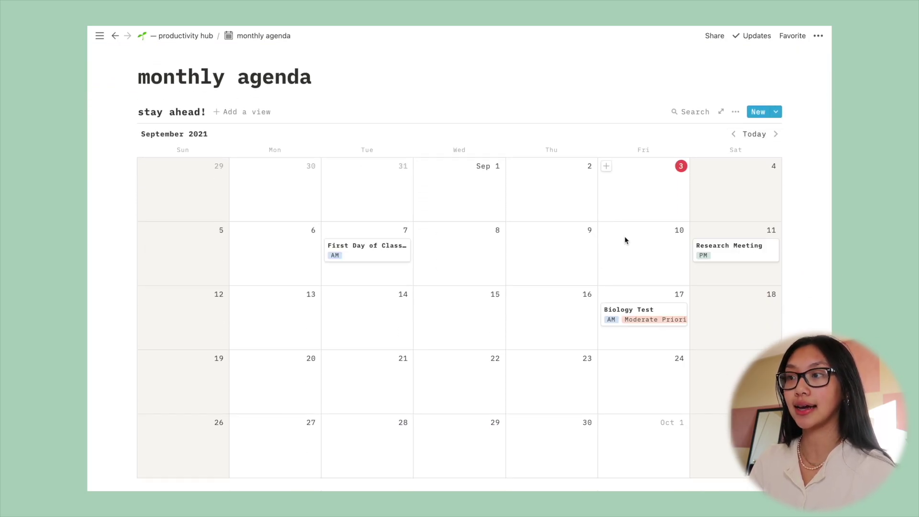
Add a "Chem Quiz" entry tagged PM on September 9 in the calendar, and open the Biology Test entry
click(514, 230)
text(Chem Quiz)
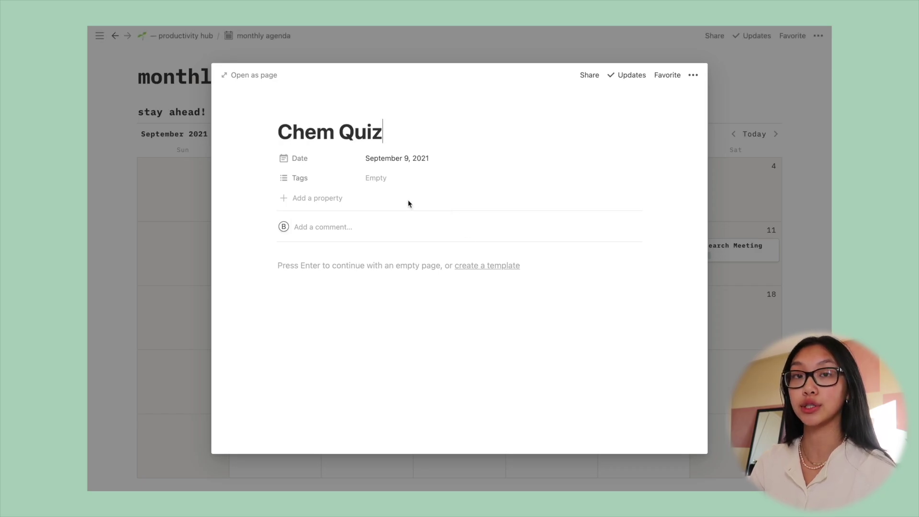
click(386, 181)
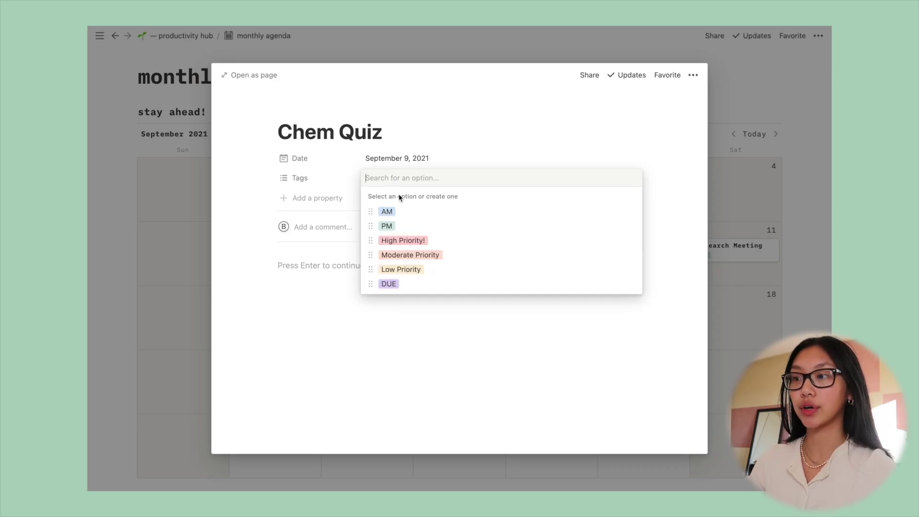
click(407, 225)
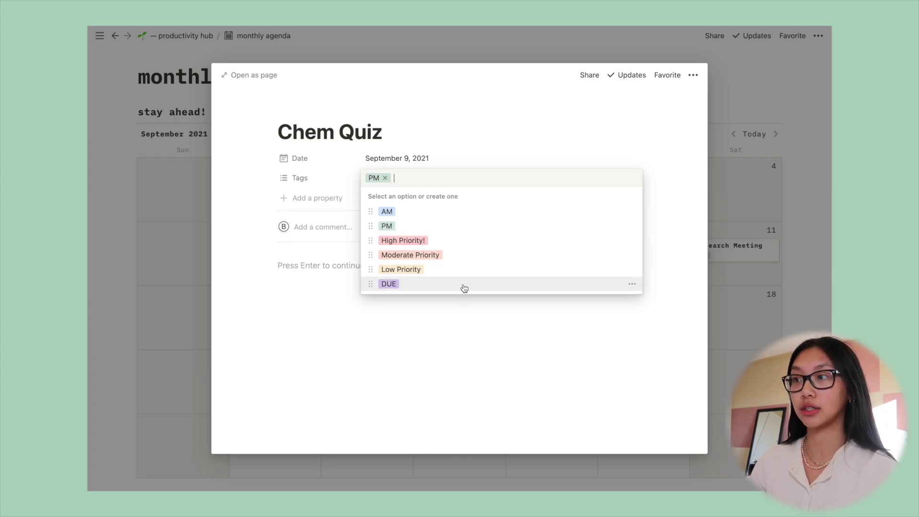
click(733, 98)
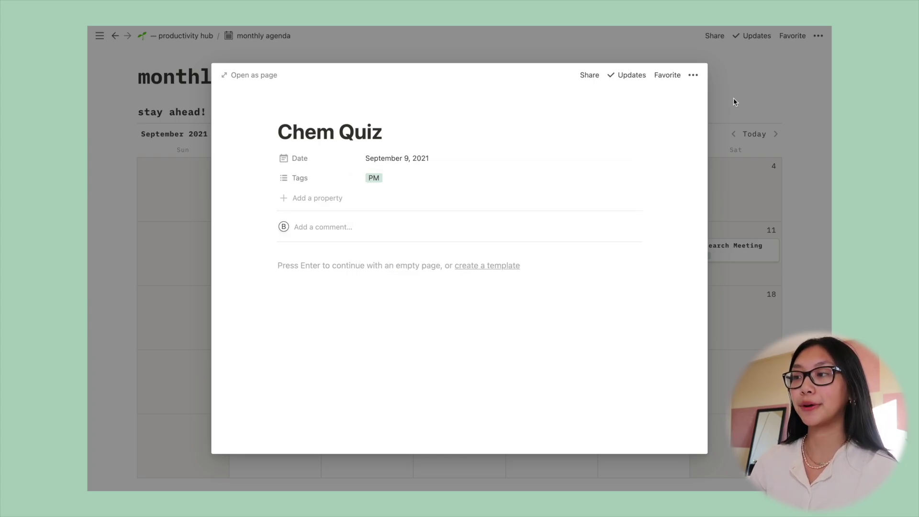
click(733, 99)
click(663, 319)
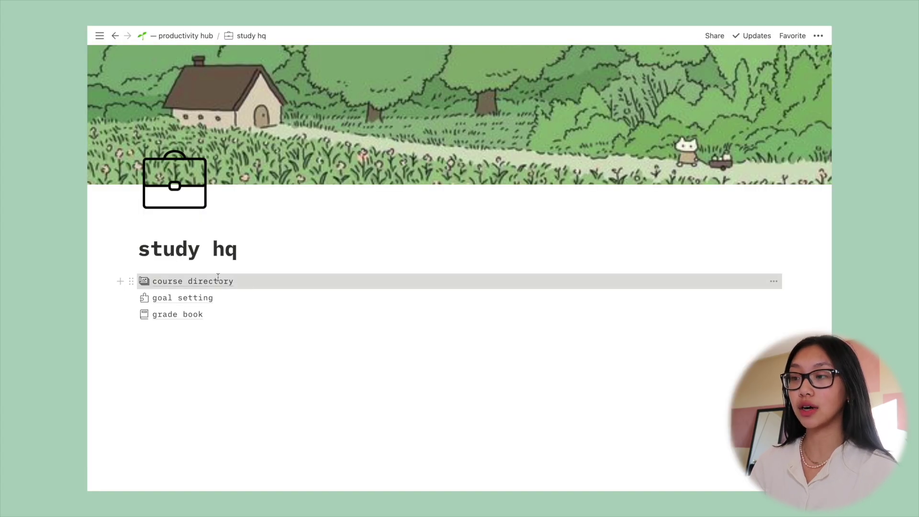
Open the course directory in study hq and view the Fundamentals of Microbiology card's course details
click(234, 283)
scroll(550, 417, down, 2)
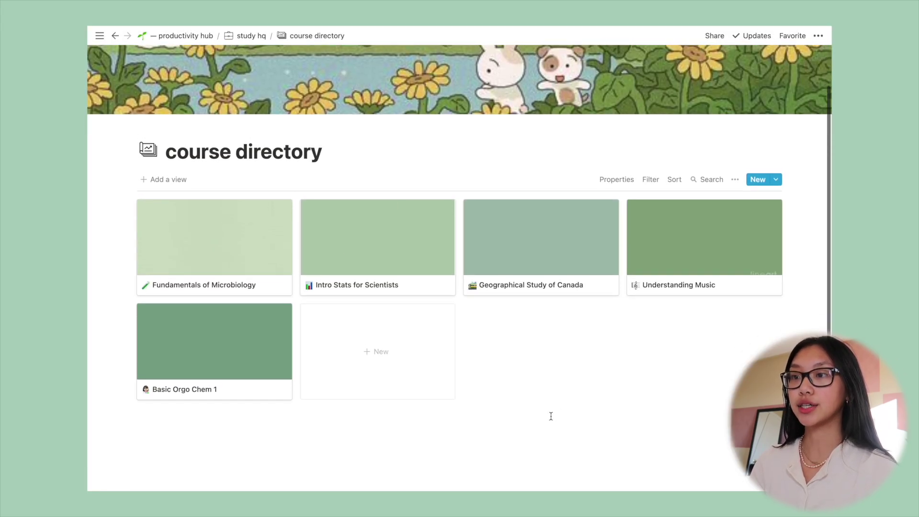
scroll(551, 416, up, 1)
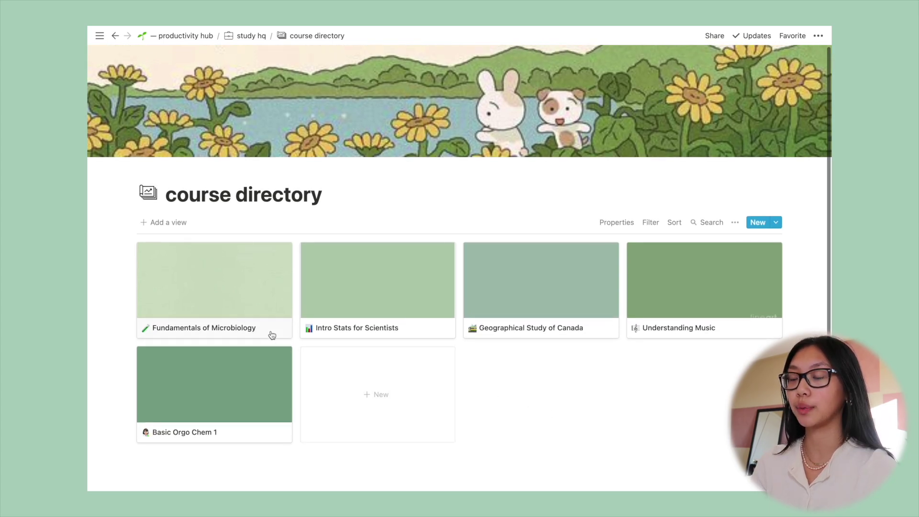
click(245, 311)
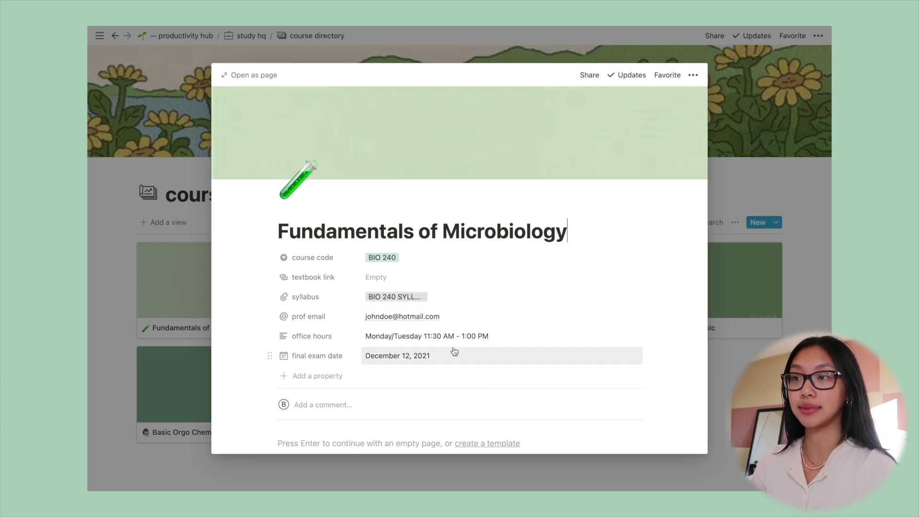
click(736, 186)
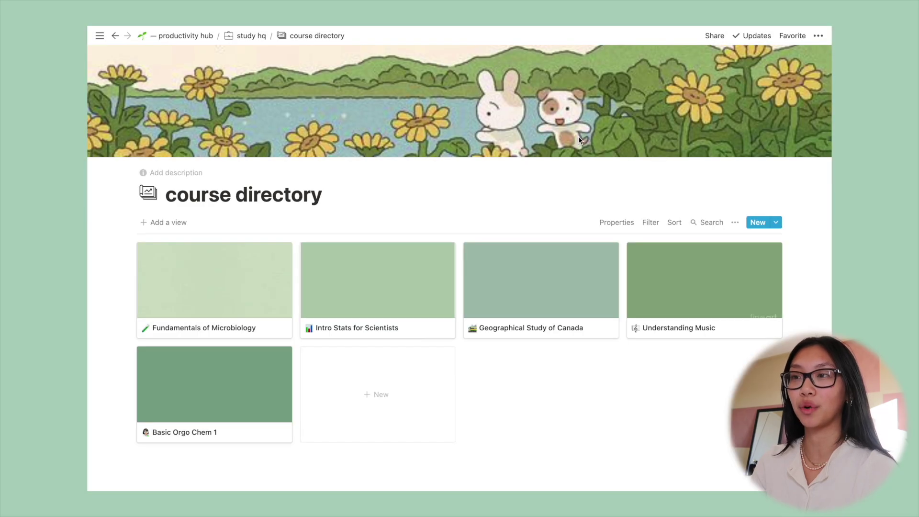
Open goal setting in study hq, highlight its "invest in yourself" quote and review the fall 2021 goals, and open the grade book
click(254, 37)
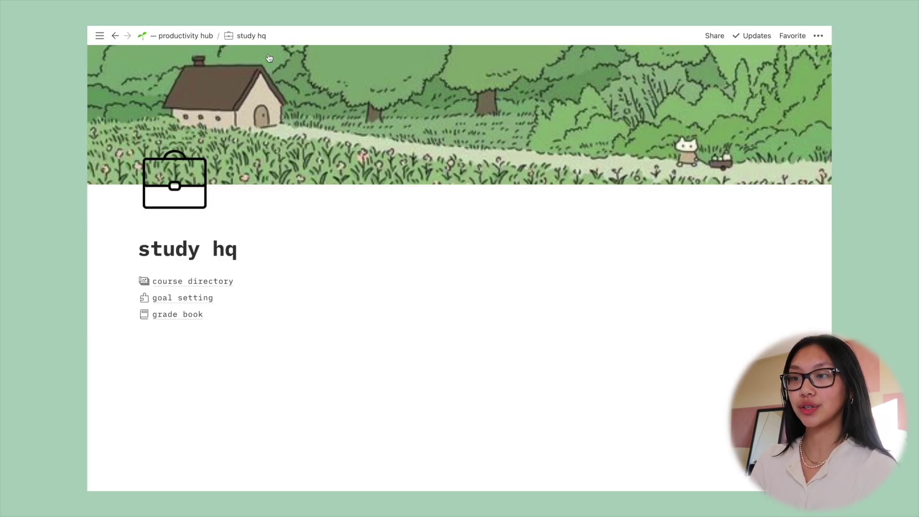
click(195, 300)
scroll(188, 302, down, 2)
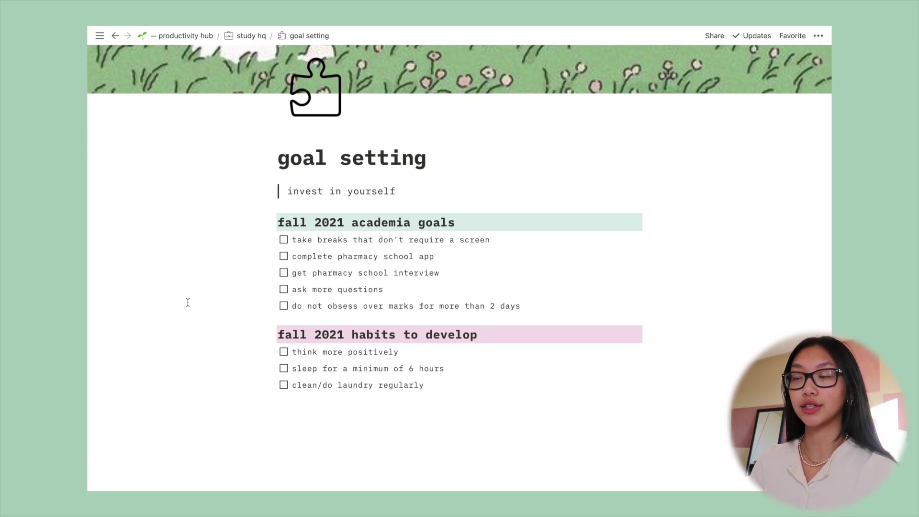
drag(404, 191, 287, 189)
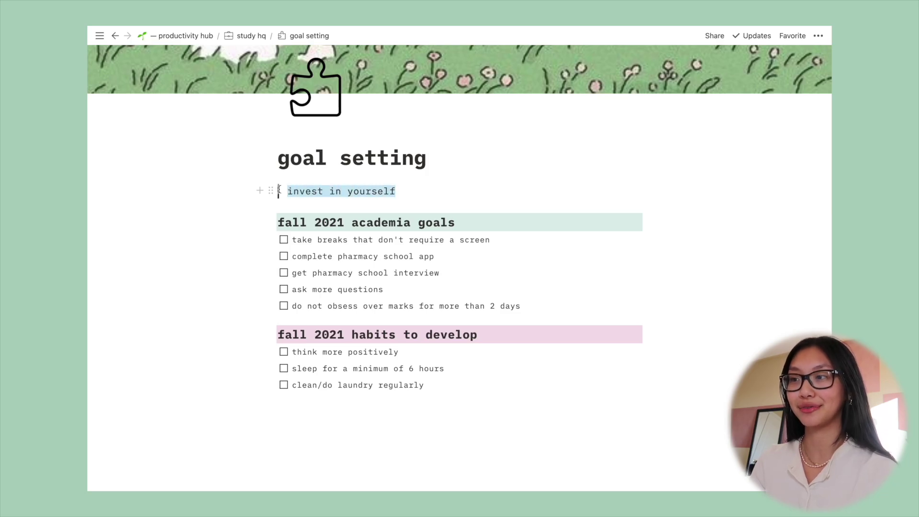
click(501, 218)
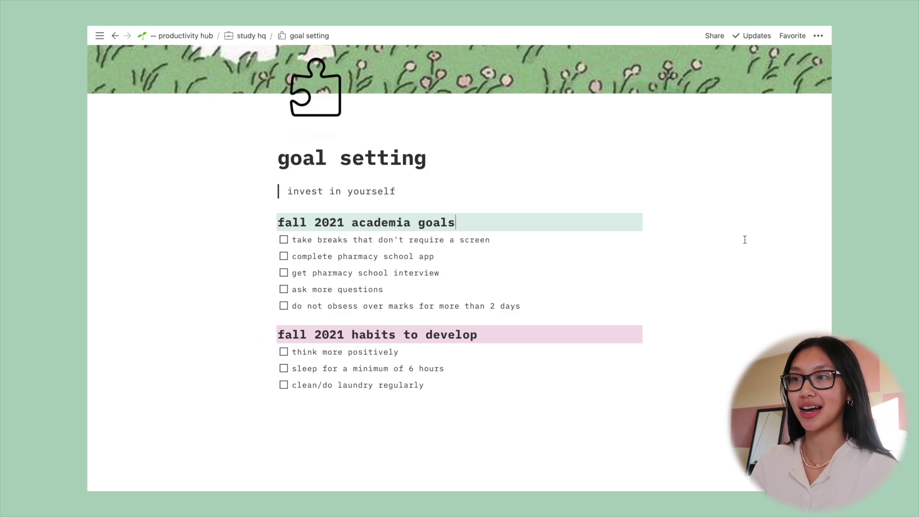
click(251, 36)
click(175, 315)
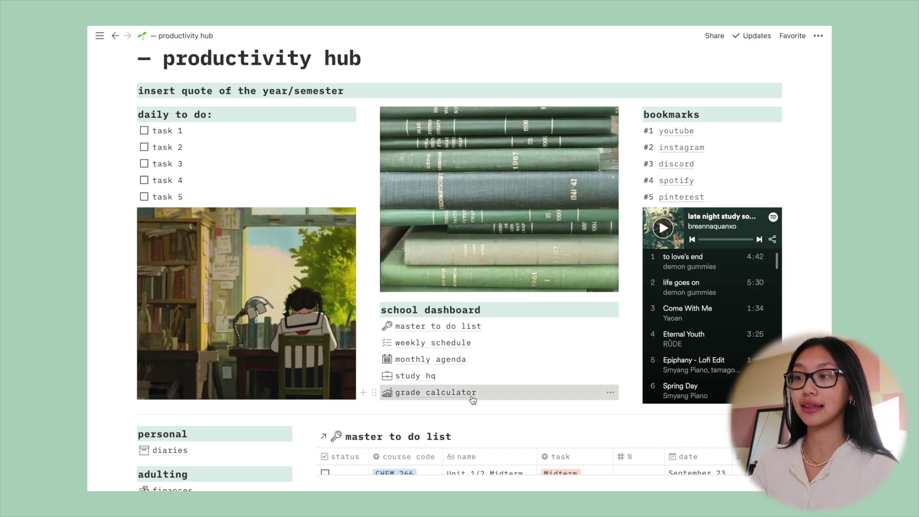
Open the grade calculator from the school dashboard, select Assignment 1's weighted mark, and switch the table to the course 2 view
click(470, 394)
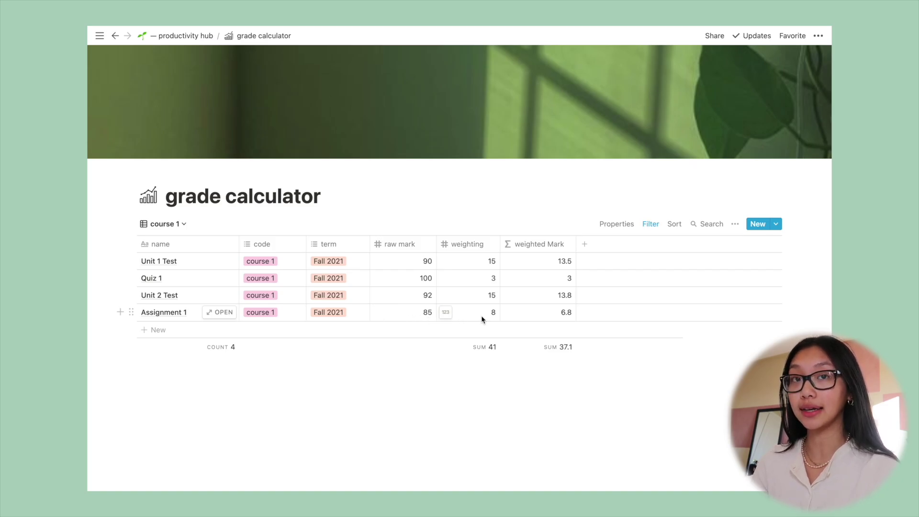
click(566, 320)
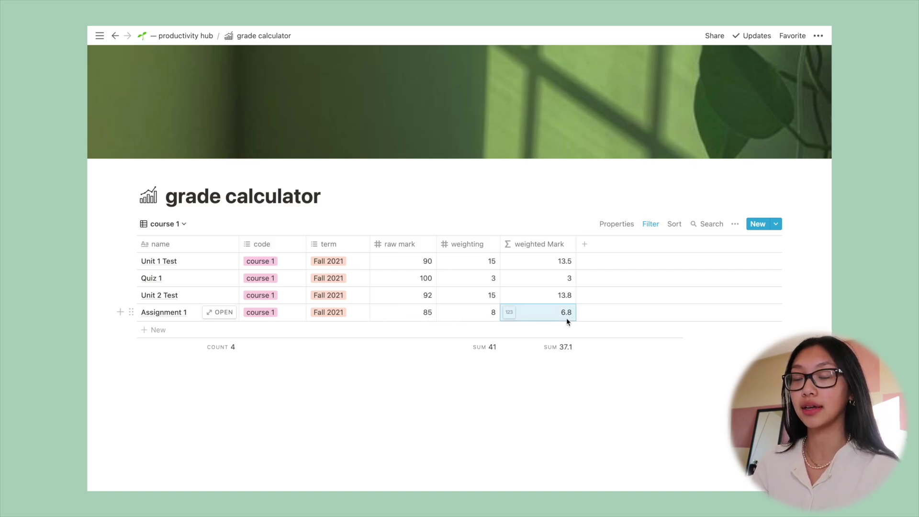
click(181, 225)
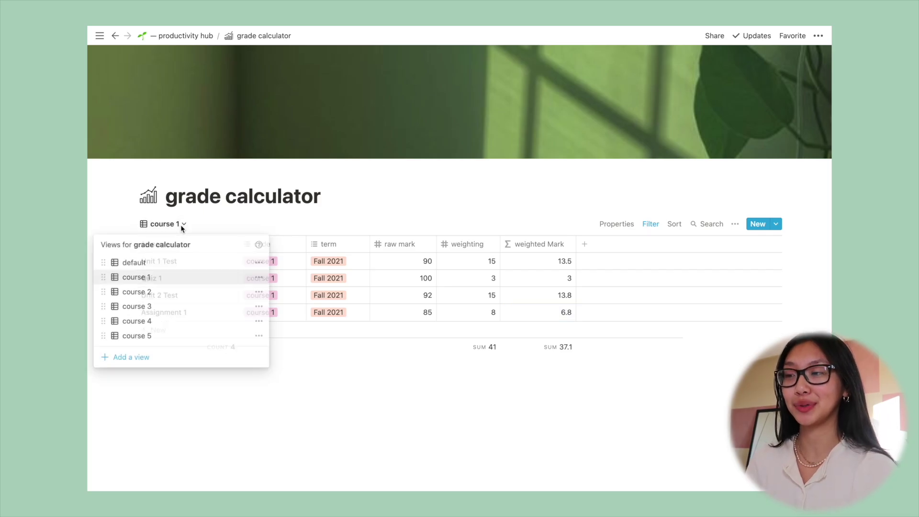
click(164, 292)
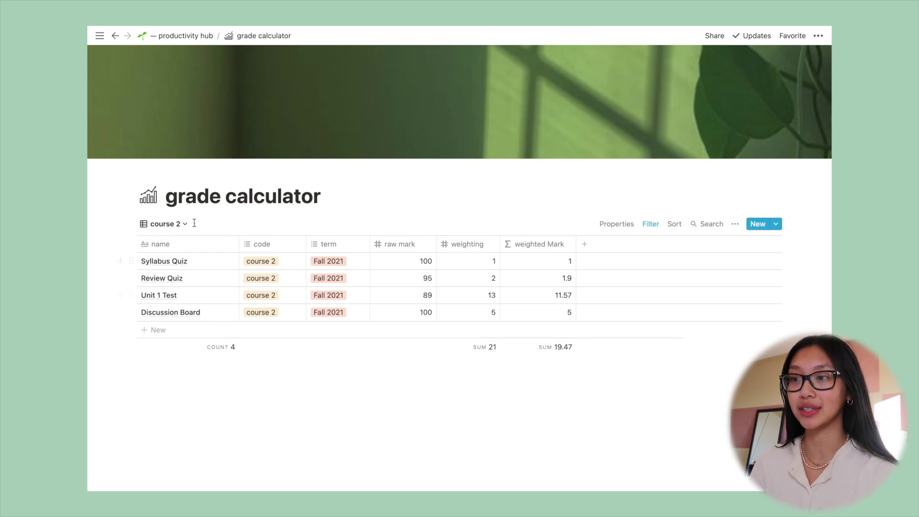
Return to the productivity hub, browse its bookmarks and embedded Spotify playlist, and open the replacement link entry for the playlist embed
click(115, 36)
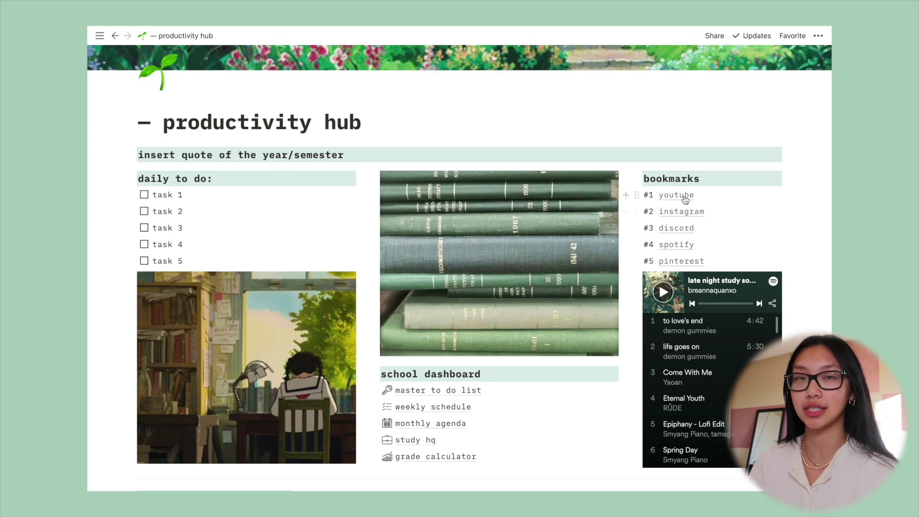
scroll(685, 199, down, 3)
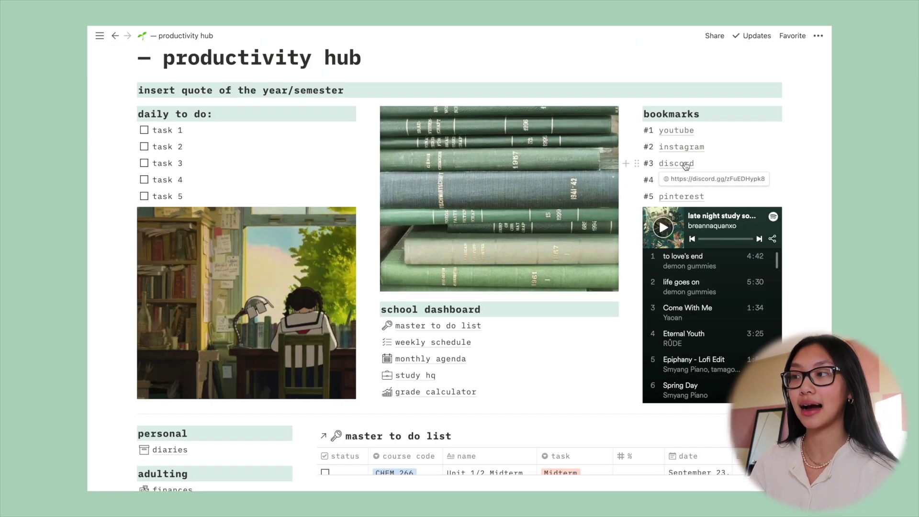
scroll(733, 331, down, 1)
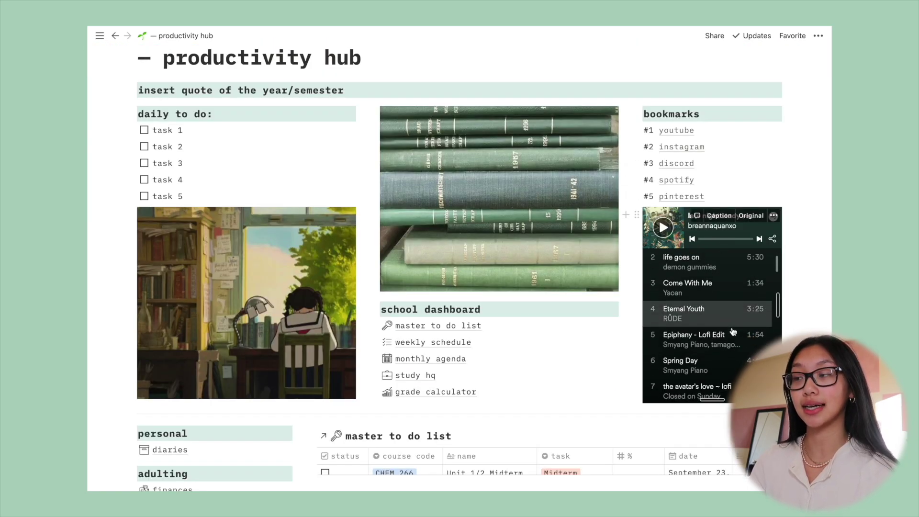
scroll(733, 331, down, 5)
scroll(733, 331, down, 4)
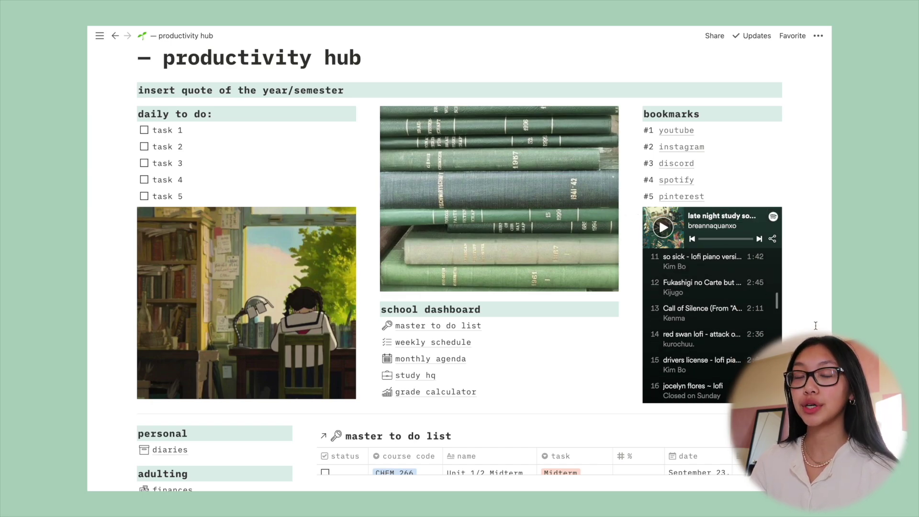
right_click(715, 227)
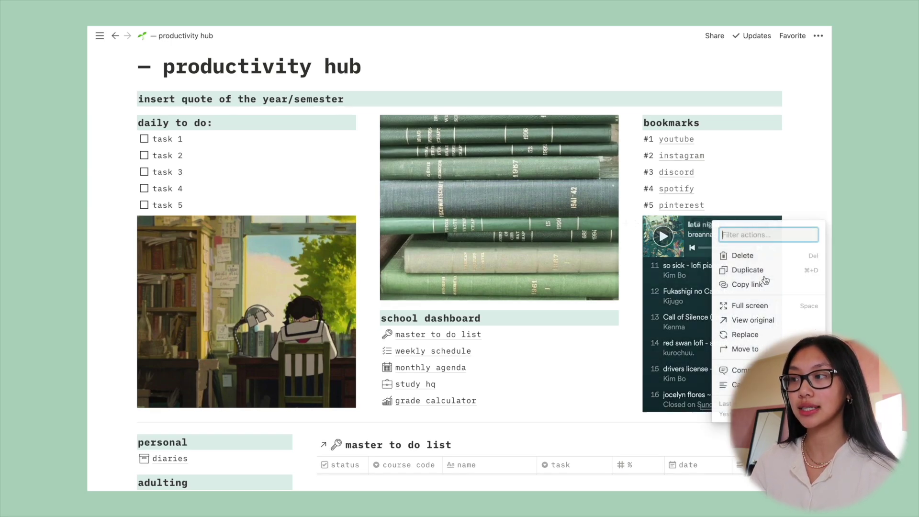
click(710, 335)
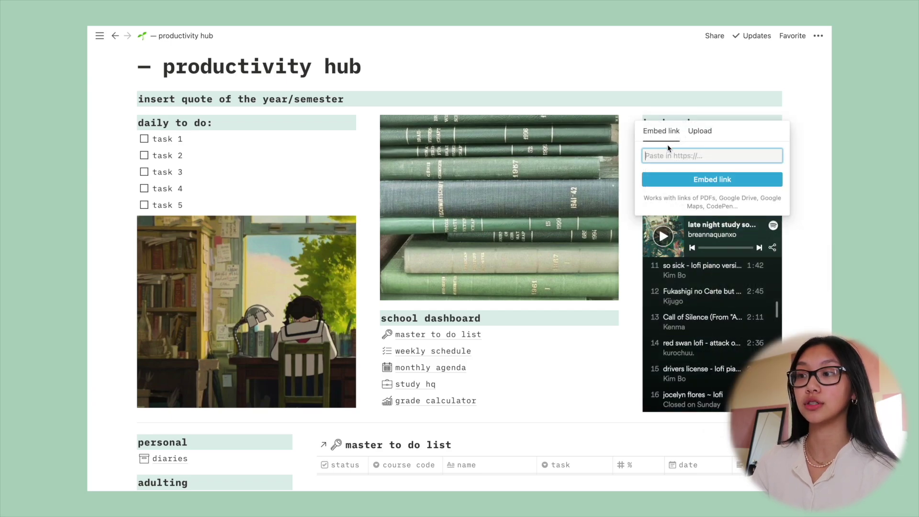
Open reflections in the personal diaries page and view its weekly page and the sept 2021 page under monthly
scroll(658, 157, down, 5)
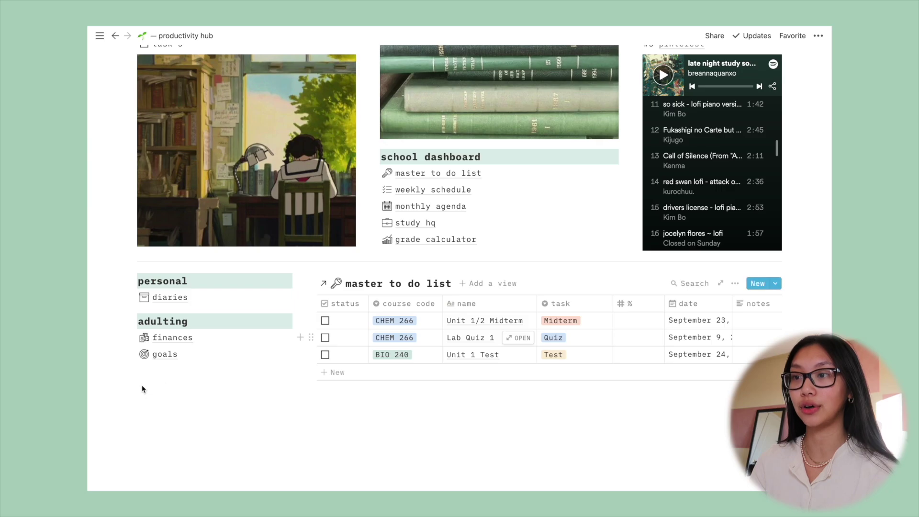
scroll(153, 380, up, 3)
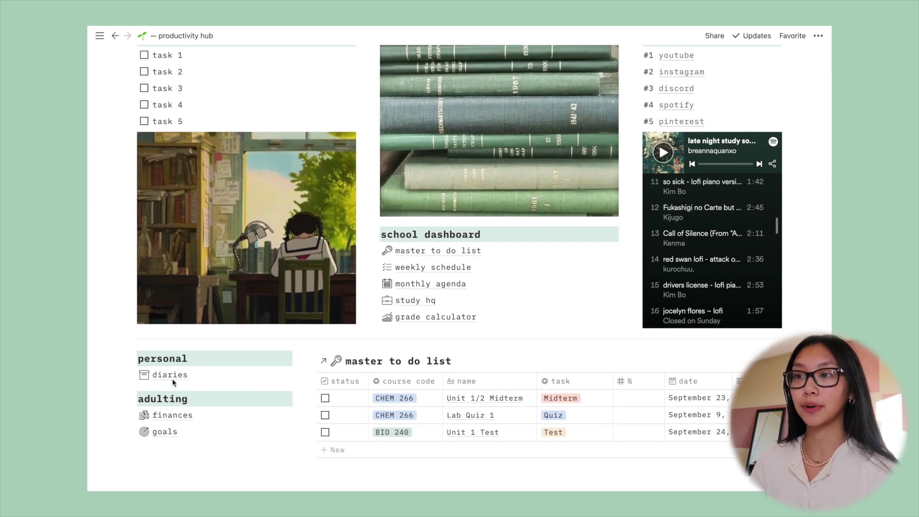
click(158, 378)
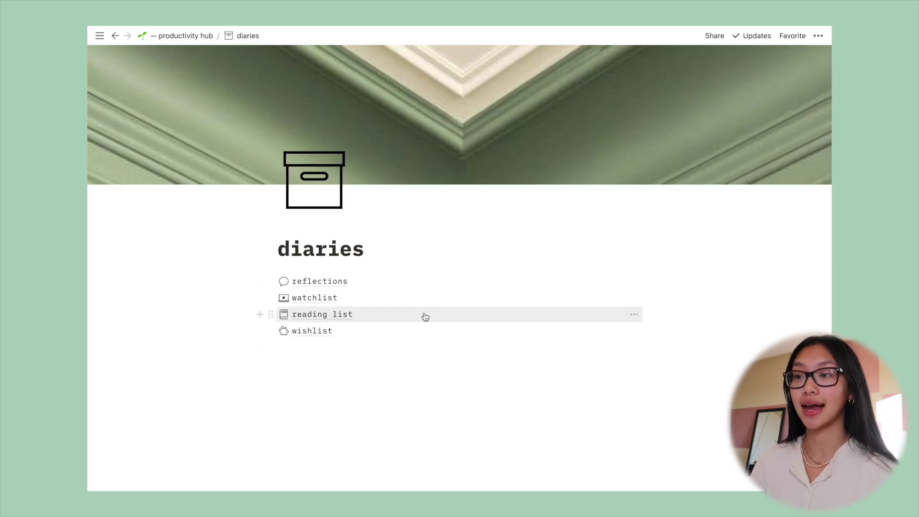
click(378, 282)
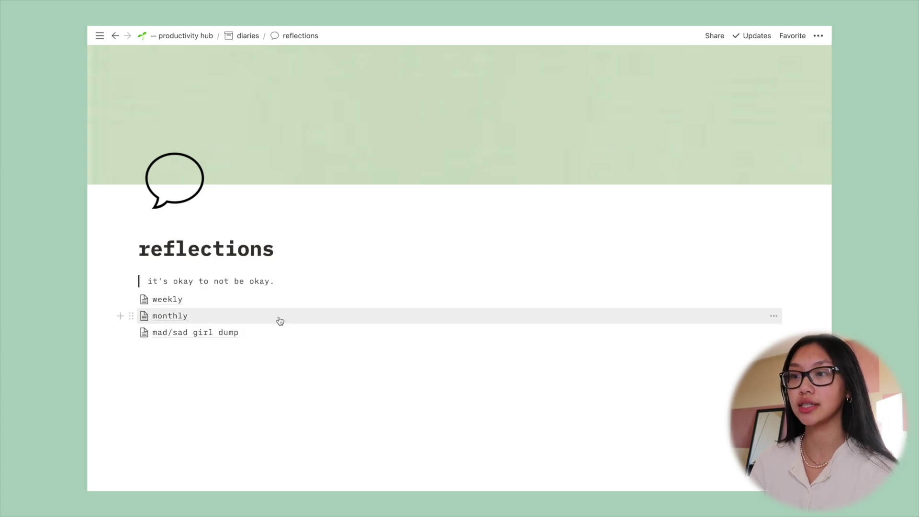
click(278, 303)
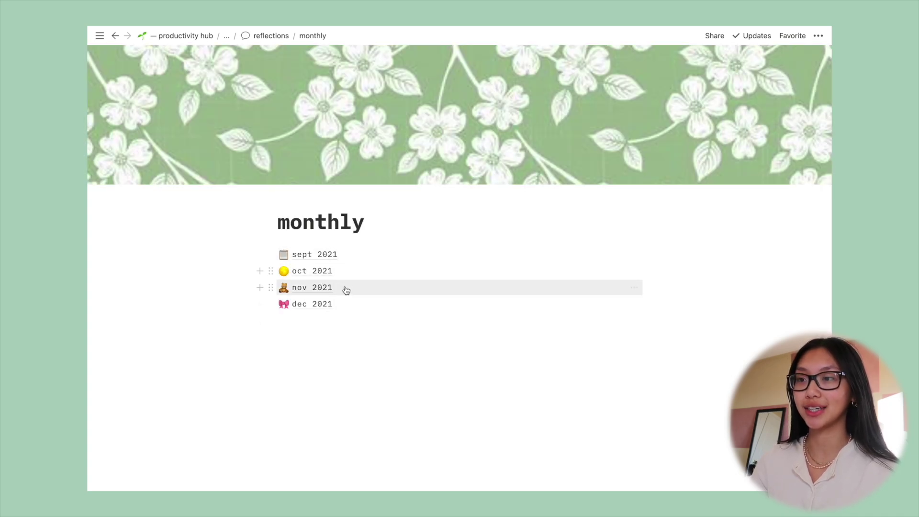
click(338, 258)
scroll(595, 320, down, 2)
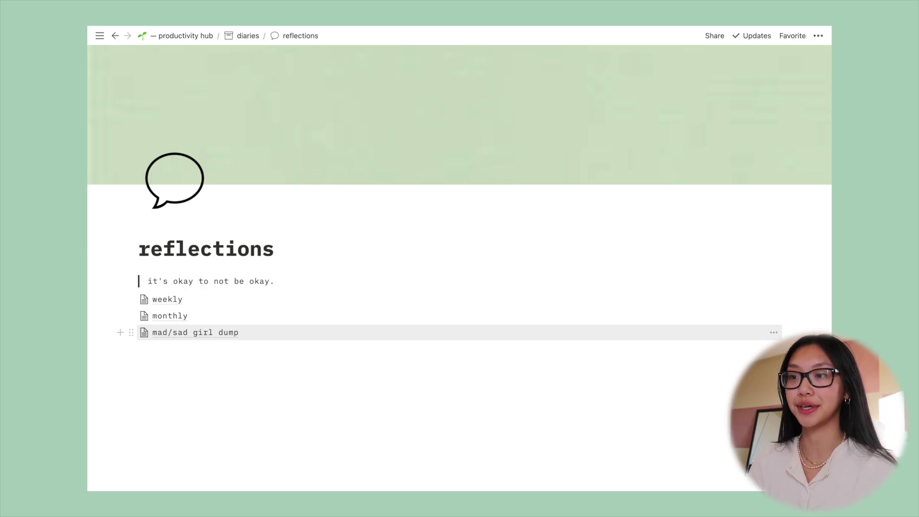
Open mad/sad girl dump, write "im so mad akslaksalsk" inside the MM/DD/YYYY toggle, and collapse it
click(232, 333)
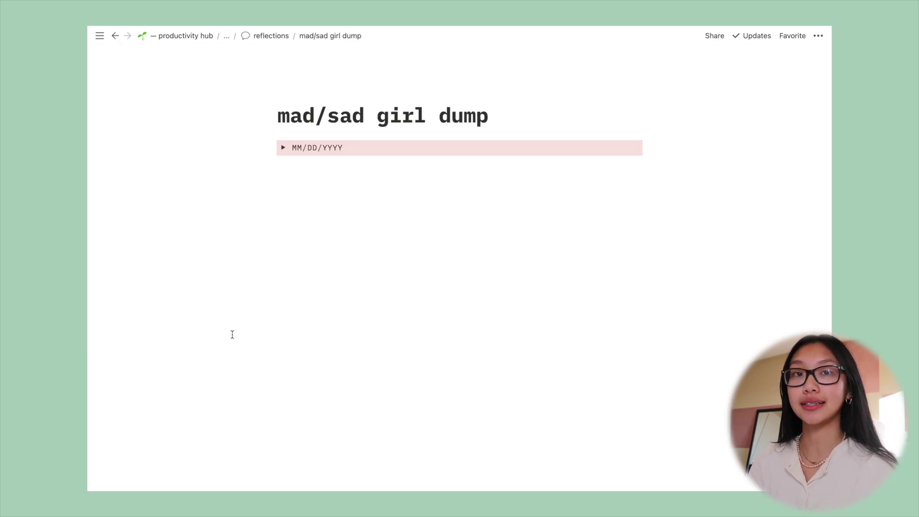
click(284, 148)
click(297, 164)
text(i)
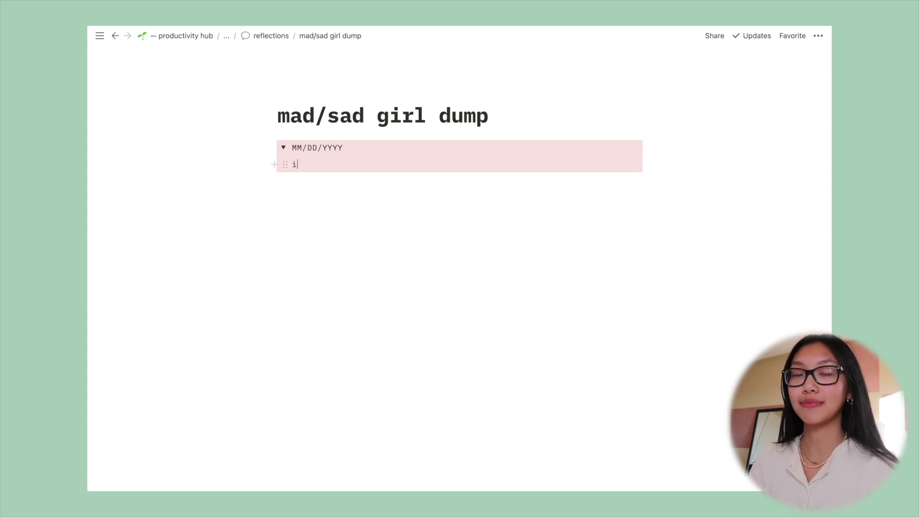
text(m so mad akslaksalsk)
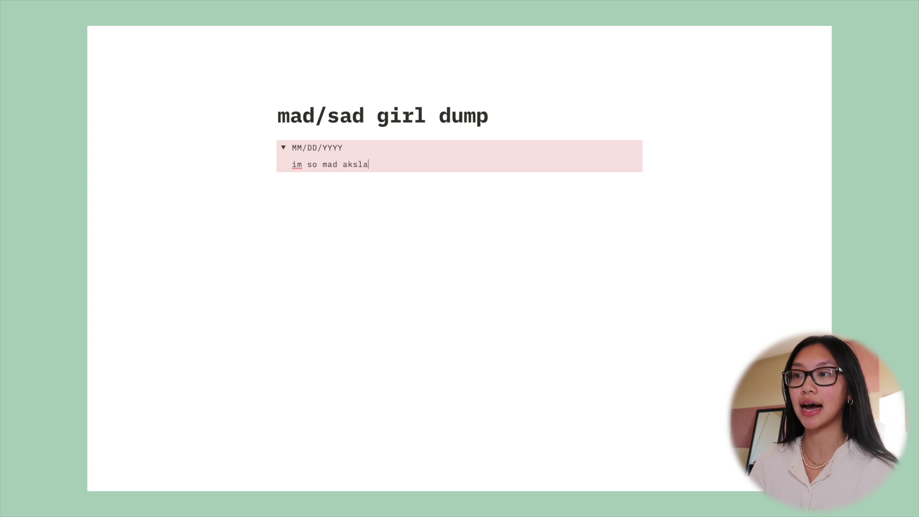
click(283, 148)
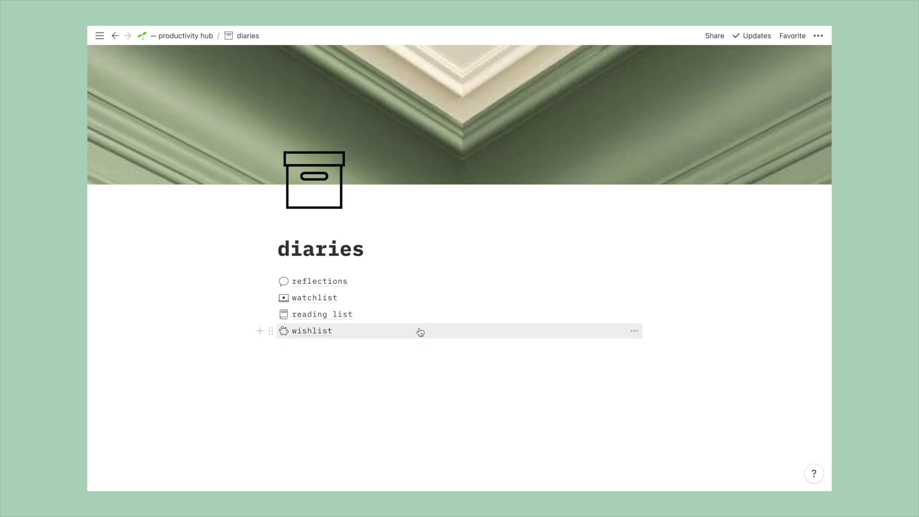
Open the watchlist in diaries, review its anime and tv shows tables, and view the status options for Bunny Girl Senpai
click(315, 297)
scroll(707, 439, down, 5)
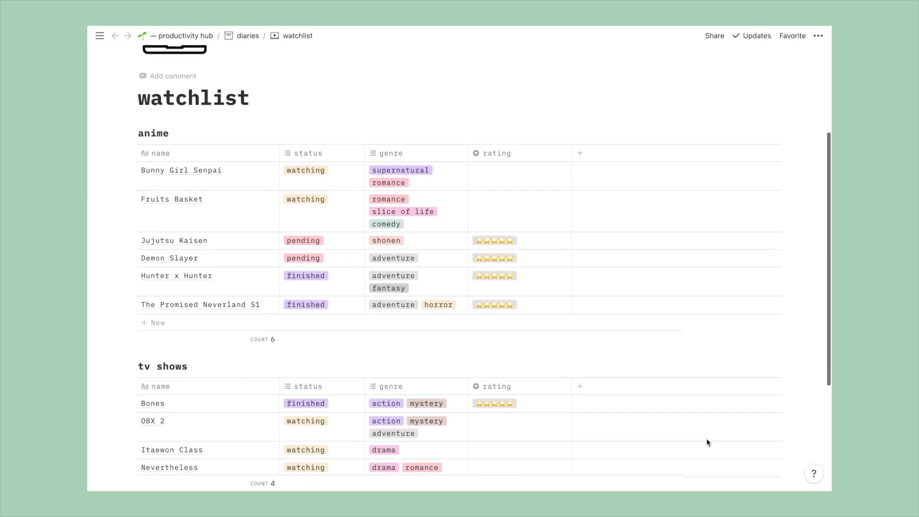
scroll(707, 441, down, 2)
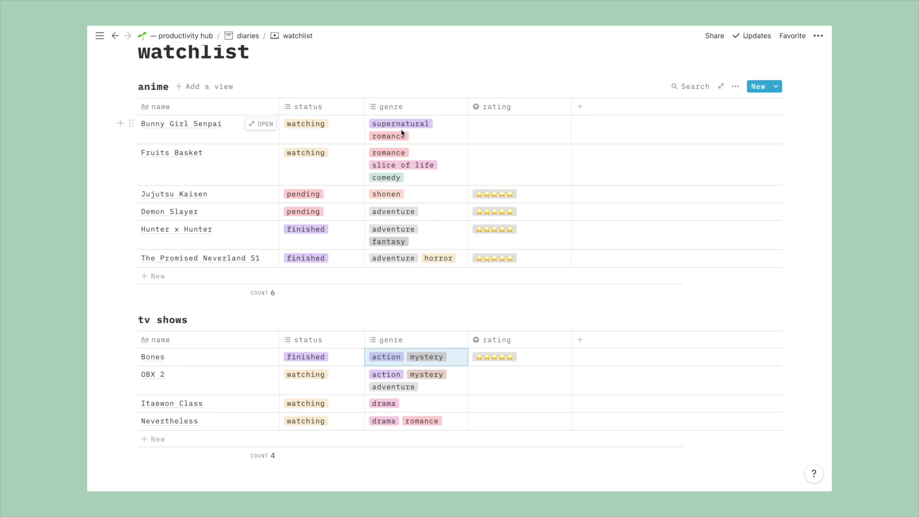
click(331, 135)
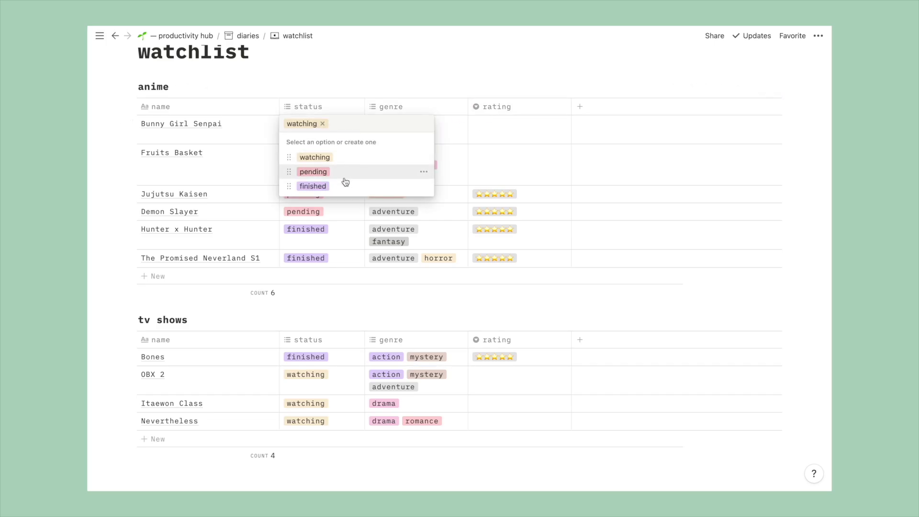
key(Escape)
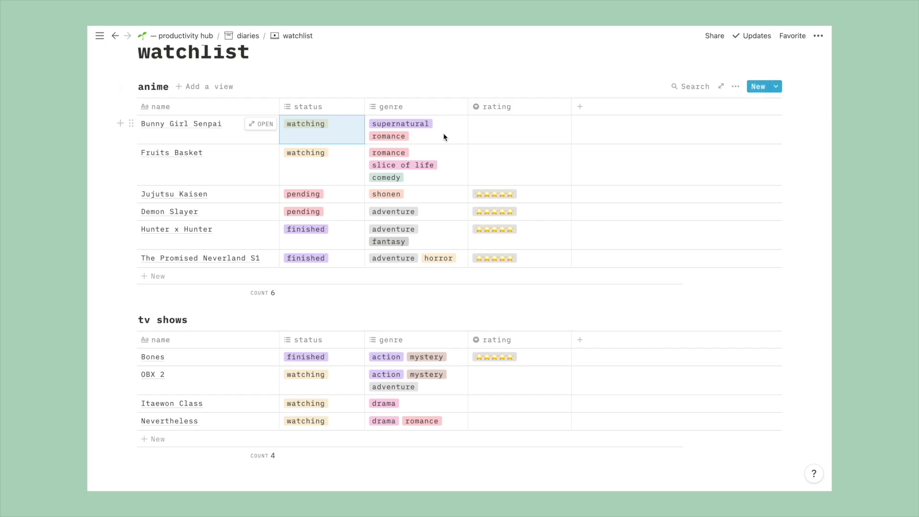
View the genre options for Bunny Girl Senpai and Bones, and open the rating cell of Fruits Basket
click(444, 138)
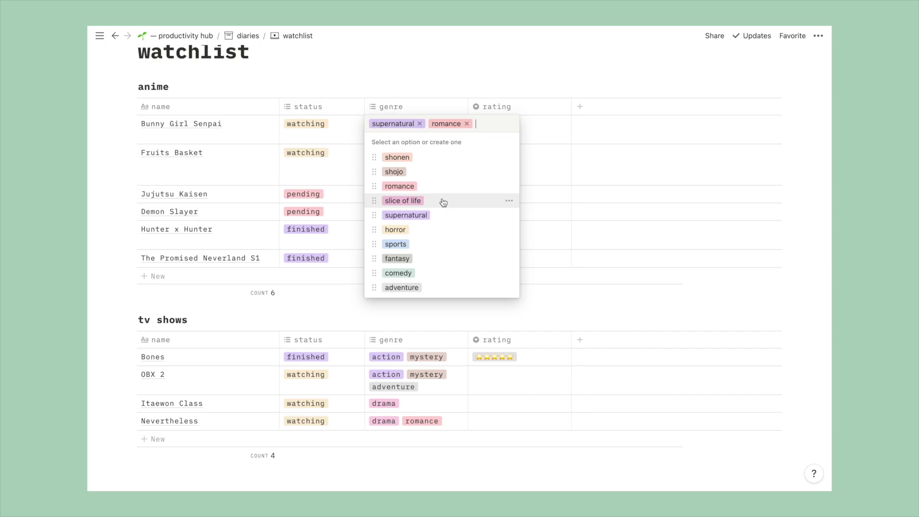
key(Escape)
click(412, 359)
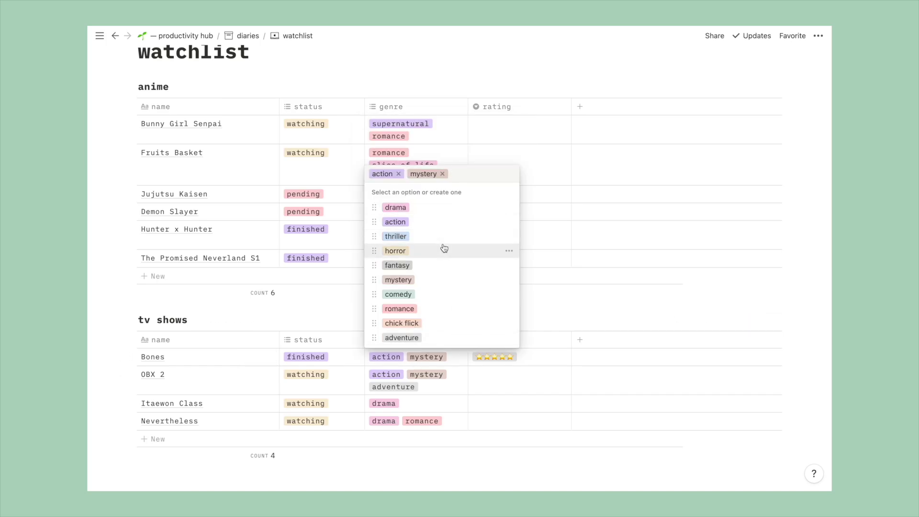
key(Escape)
click(537, 168)
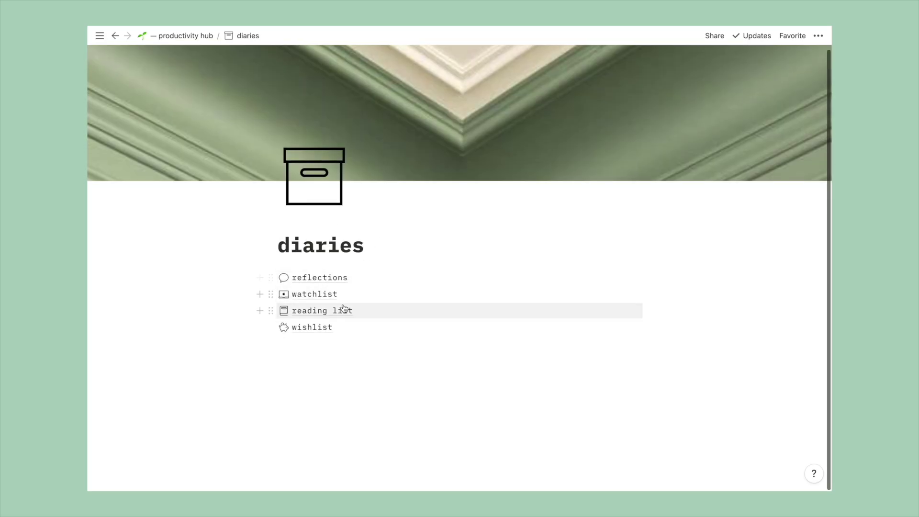
Open the reading list in diaries and view the genre and rating options for the first book, Gone GIrl
click(343, 310)
scroll(625, 399, down, 2)
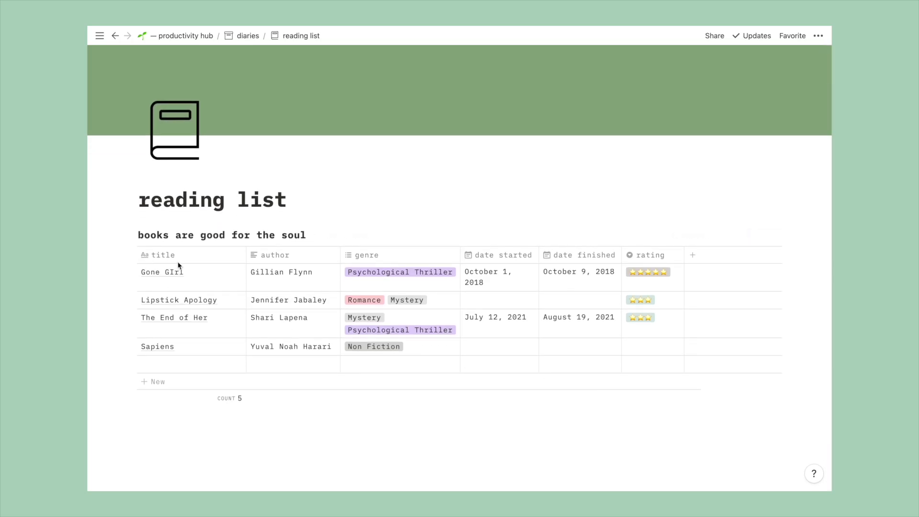
click(401, 276)
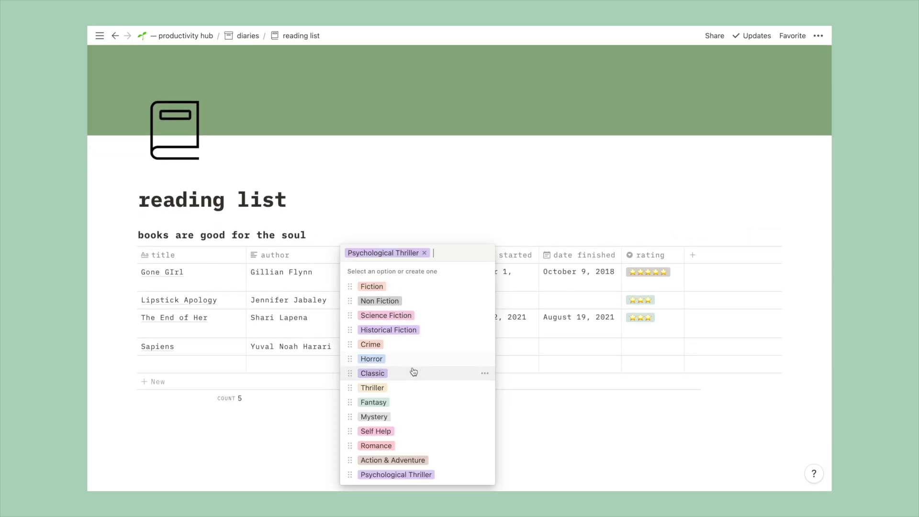
key(Escape)
click(650, 277)
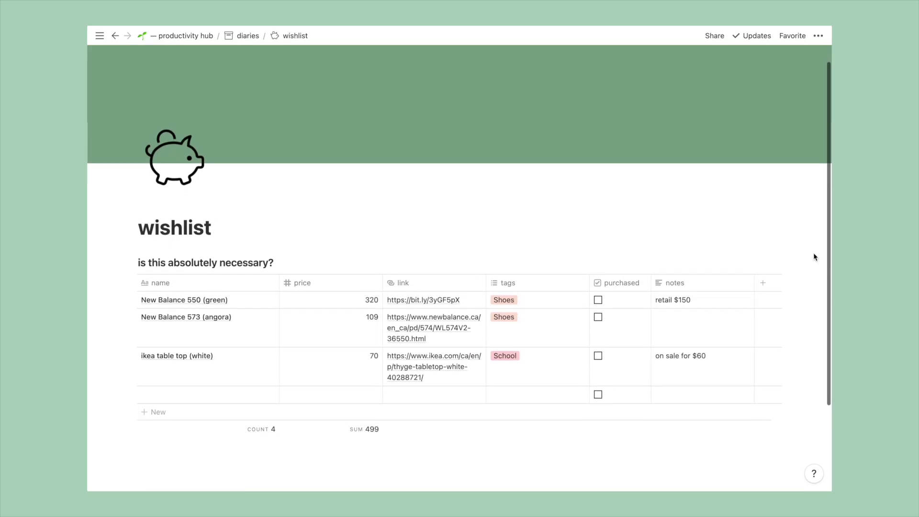
Review the wishlist table in diaries and view the tag options for New Balance 550 (green)
scroll(814, 257, down, 1)
scroll(815, 257, down, 2)
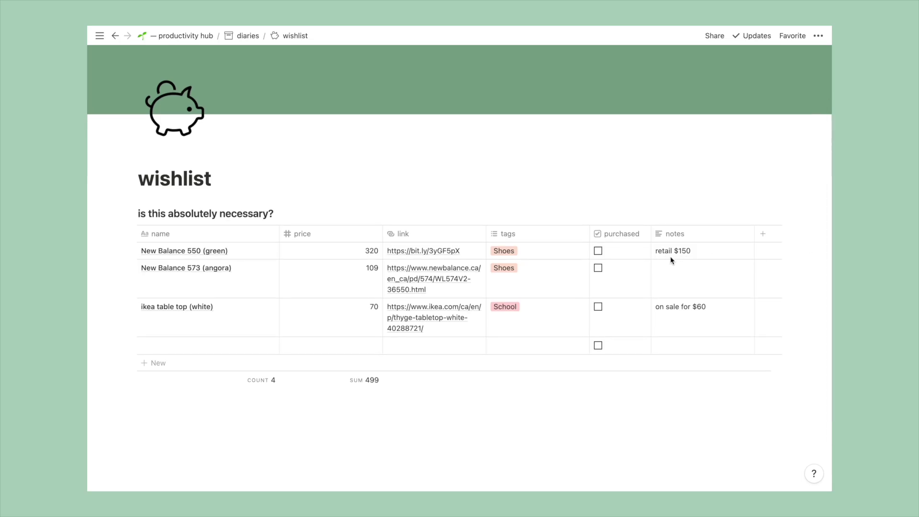
click(551, 254)
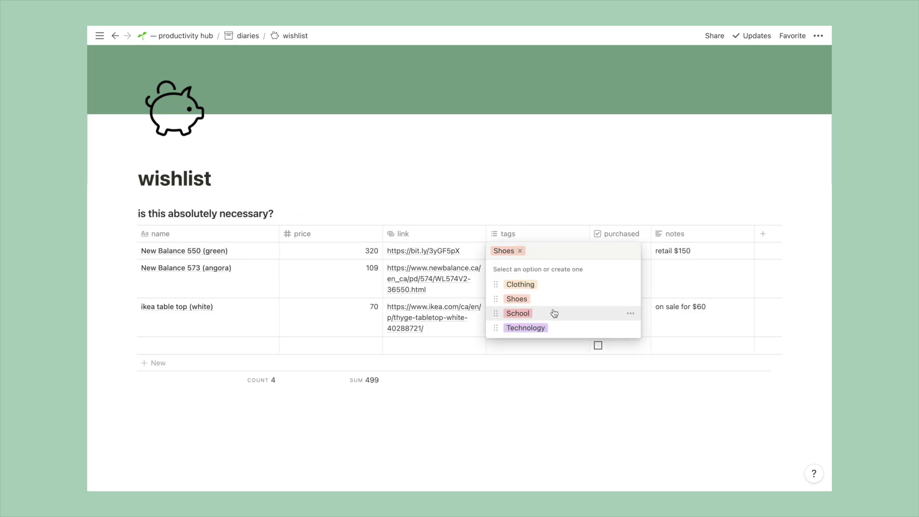
click(622, 212)
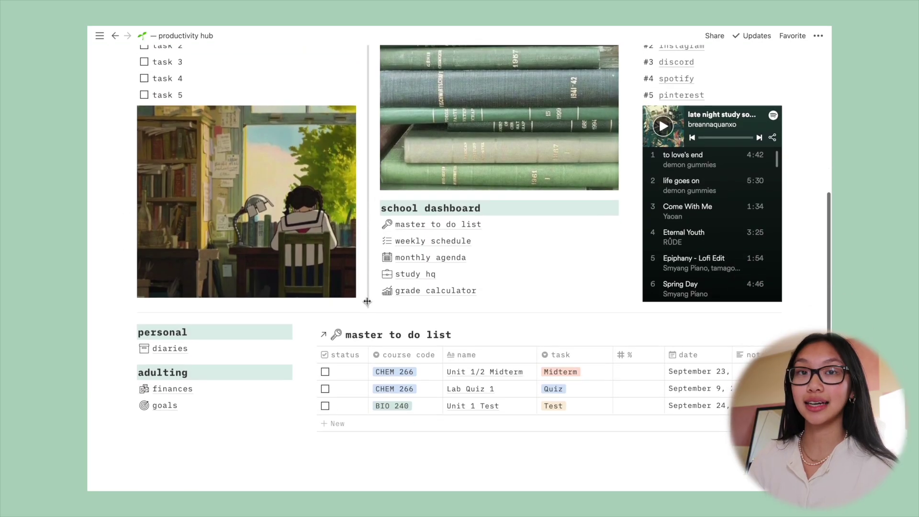
Open the finances page under adulting and view the tag options for Bi Weekly Cheque in the income table
scroll(254, 364, down, 1)
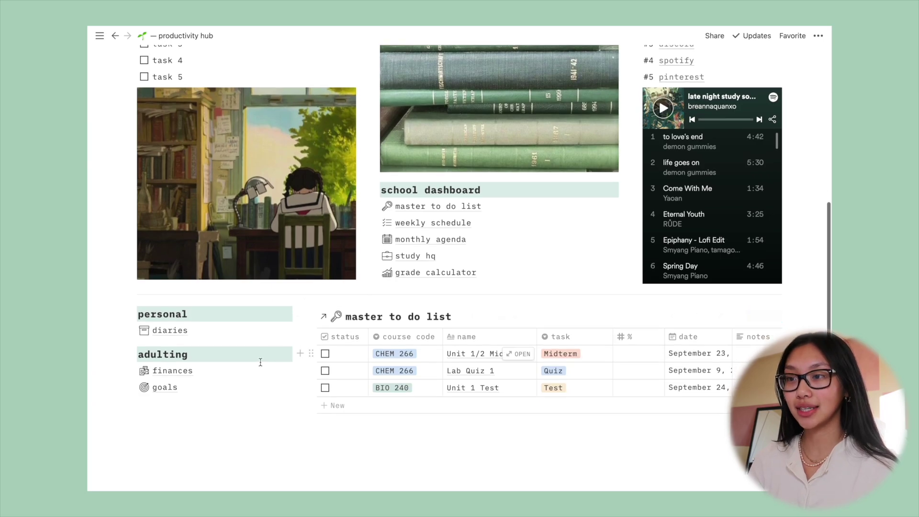
click(172, 370)
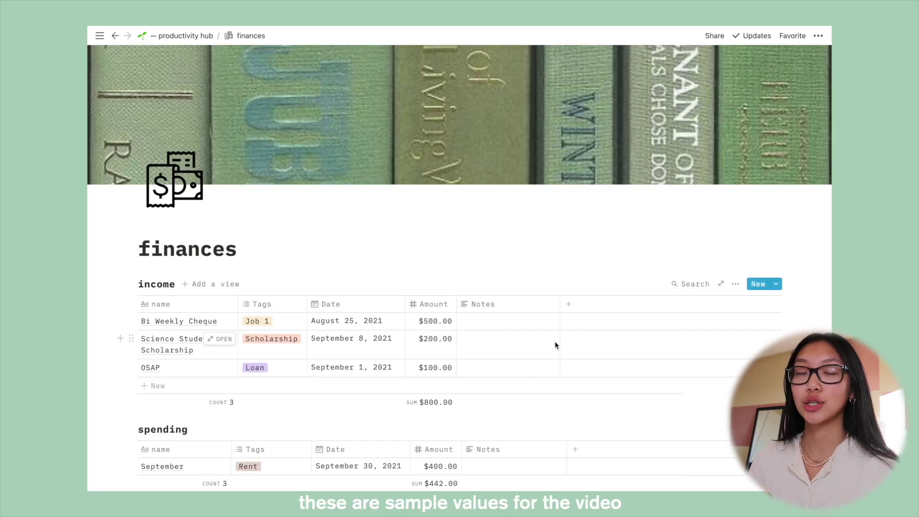
scroll(574, 341, down, 3)
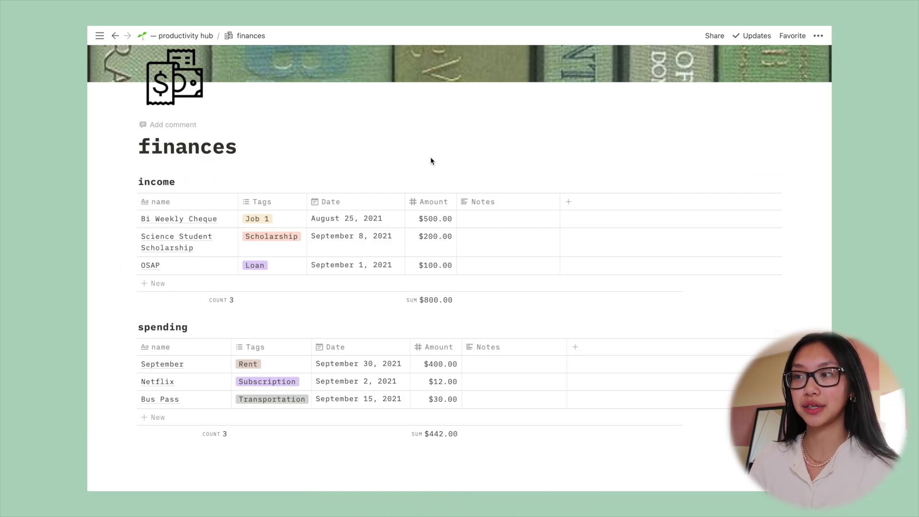
click(277, 220)
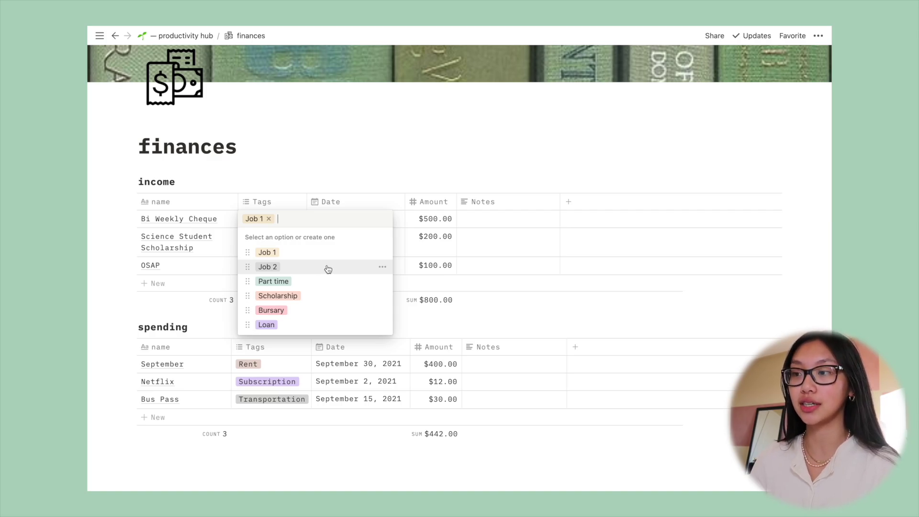
Try to rename the Job 2 tag option to Research Intern
click(381, 267)
text(Research Intern)
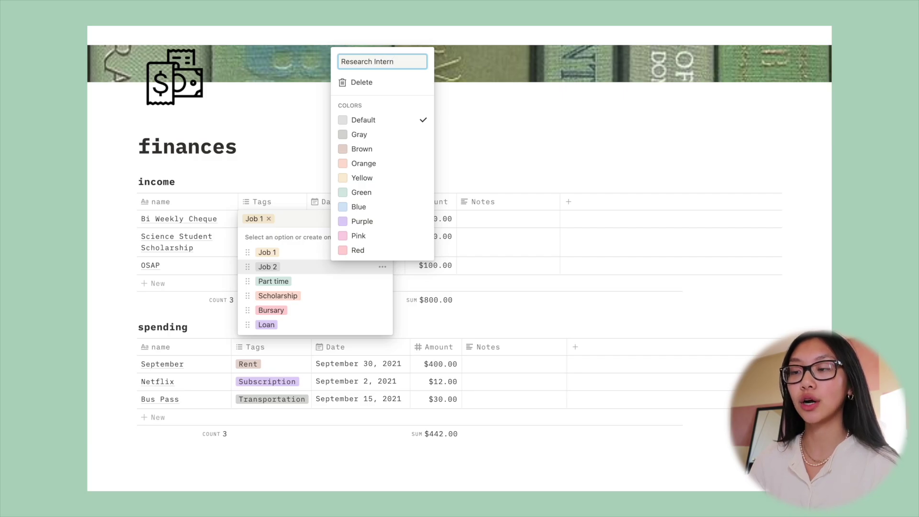
key(Escape)
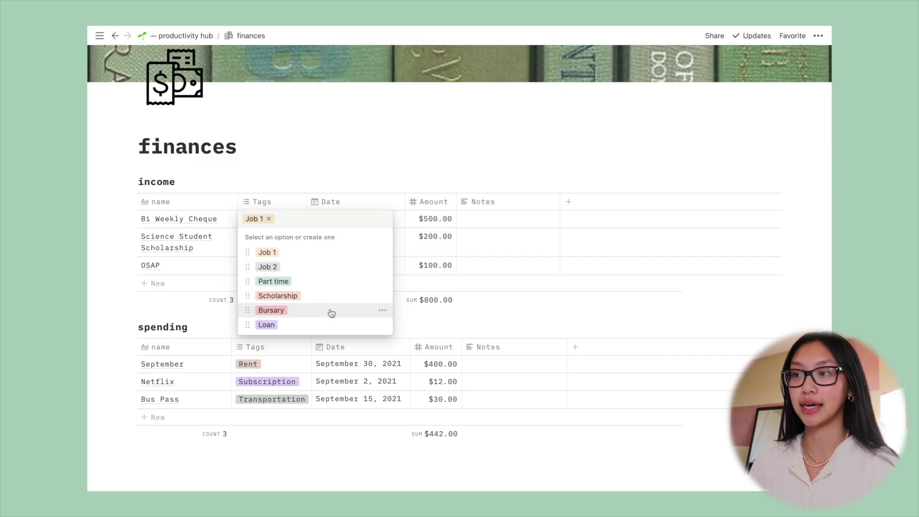
View the date settings for Bi Weekly Cheque in income and the tag options for September in the spending table
click(379, 174)
click(370, 222)
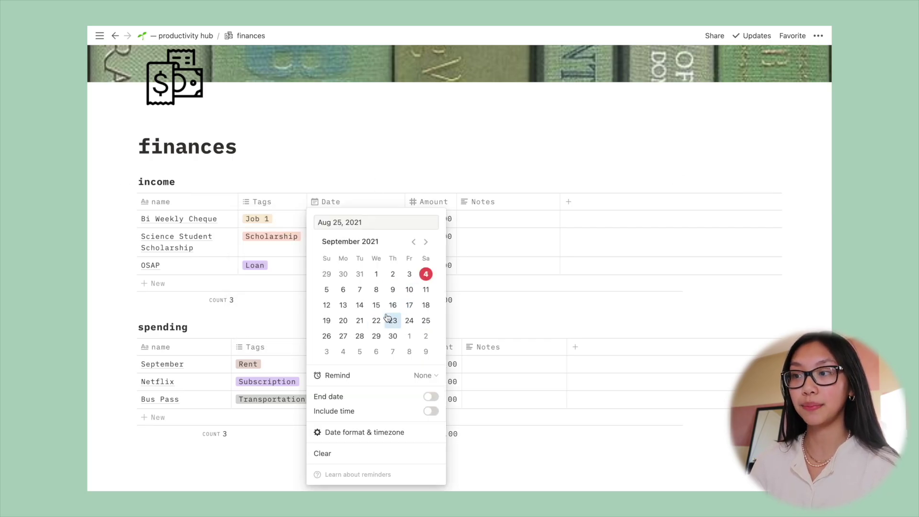
click(406, 148)
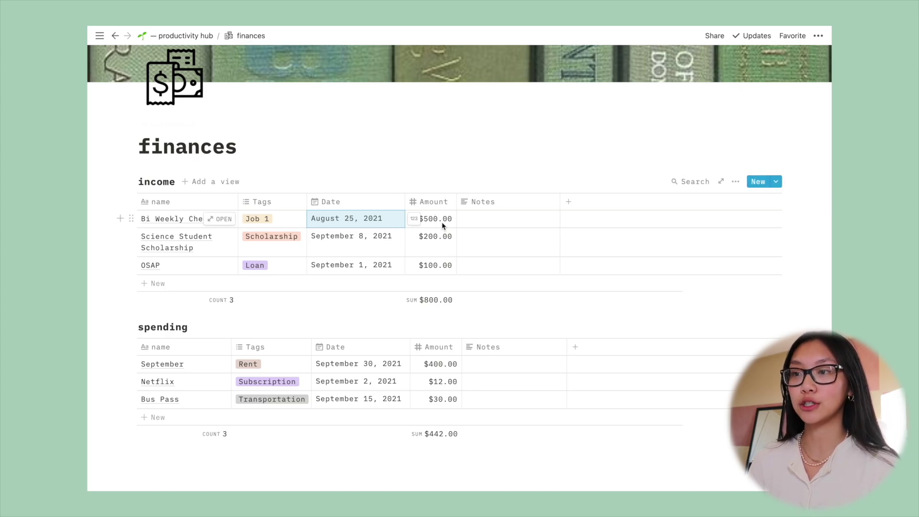
click(280, 364)
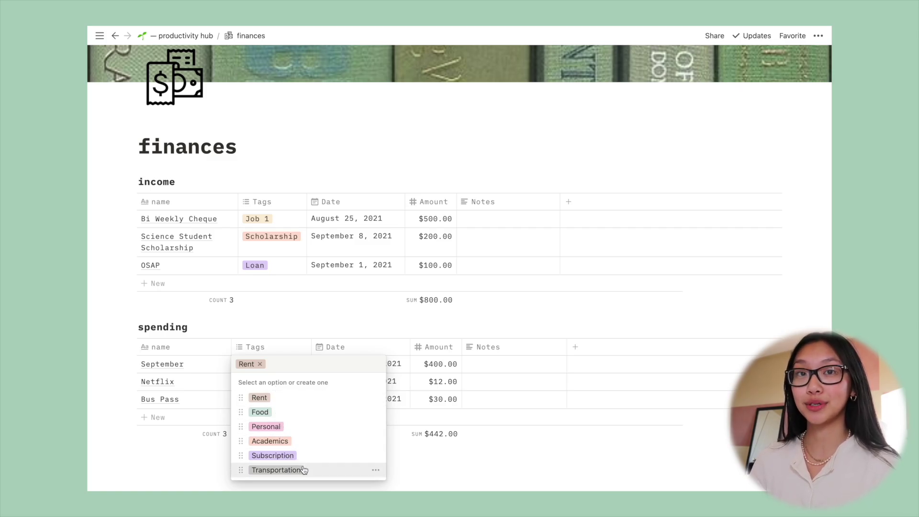
click(195, 460)
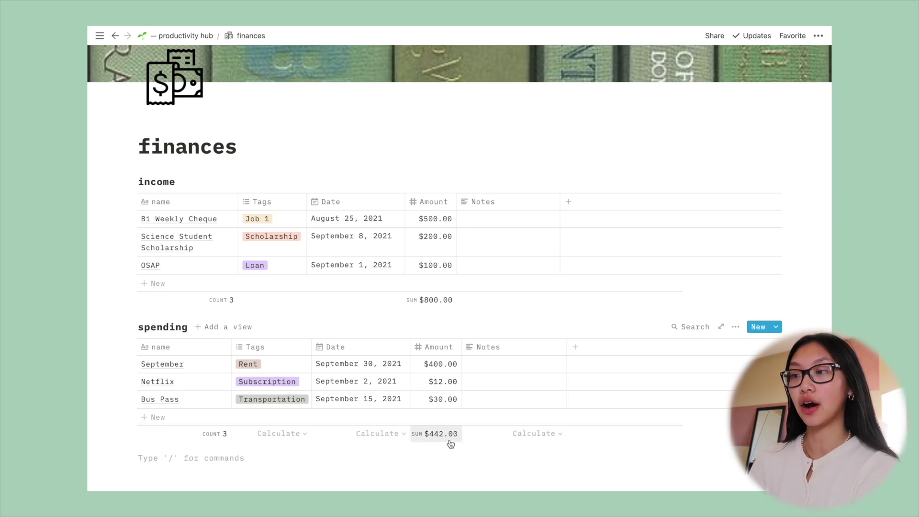
Return to the productivity hub page and look over its sections
key(super+bracketleft)
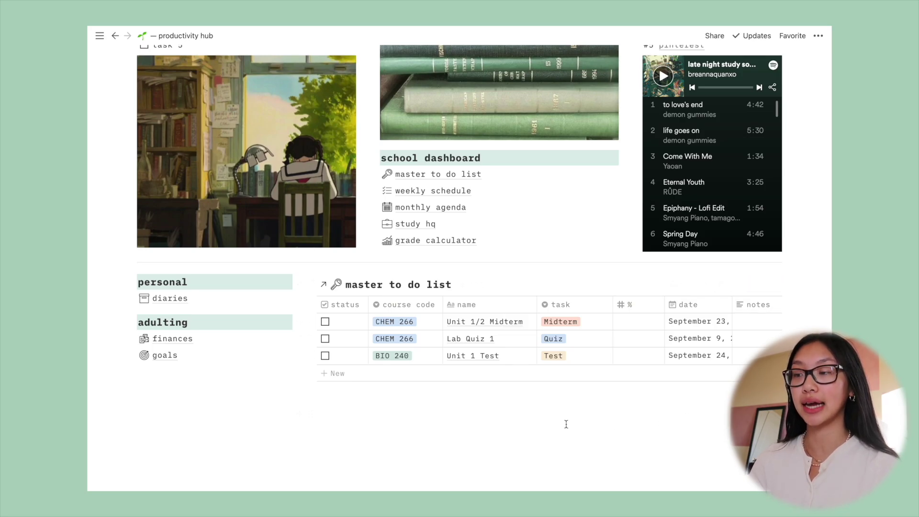
scroll(575, 424, up, 5)
scroll(459, 268, down, 5)
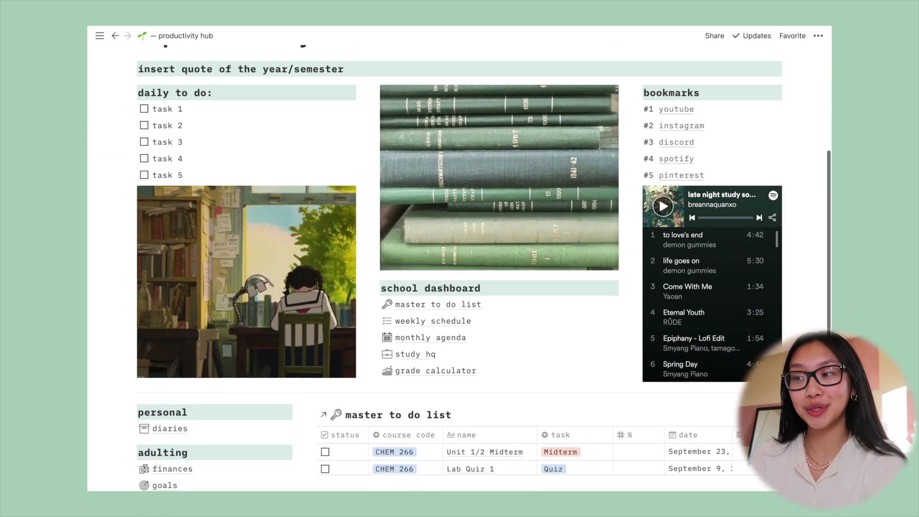